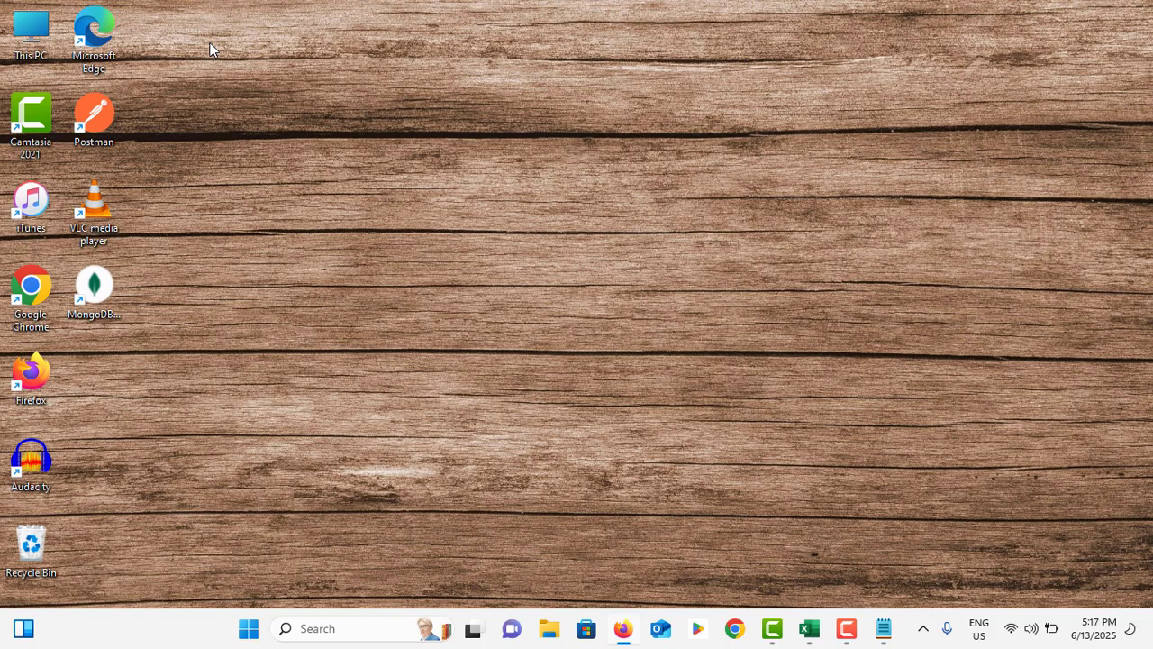
- Make sure Filter keys is switched off in the Accessibility keyboard settings of Windows Settings, and close Settings
click(248, 628)
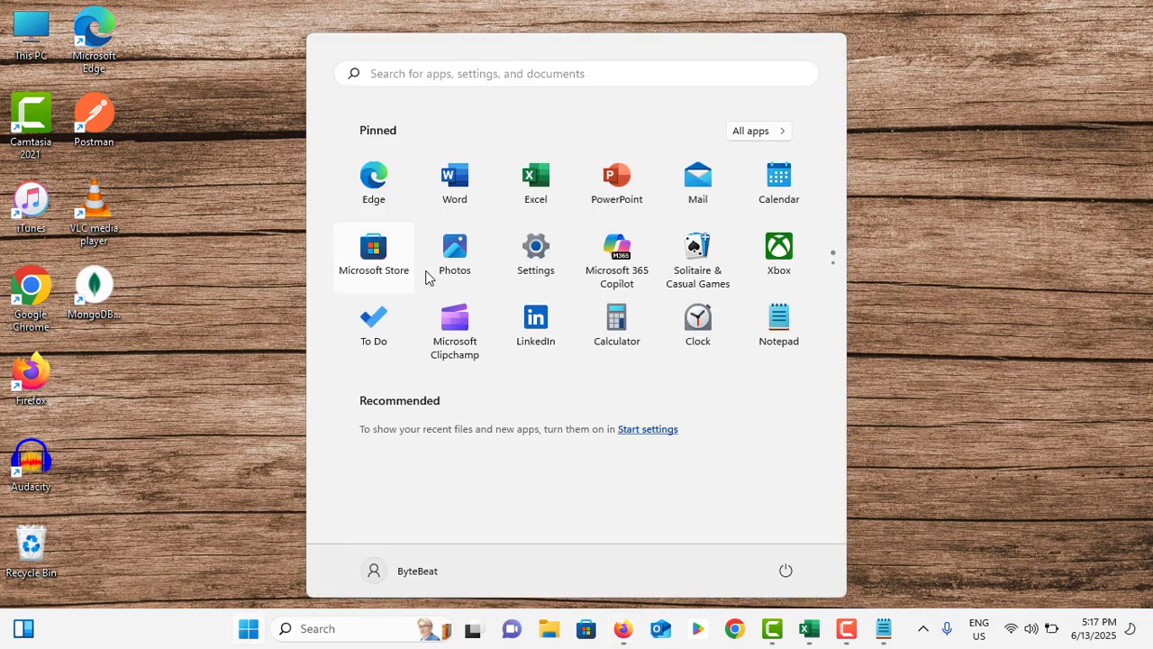
click(532, 261)
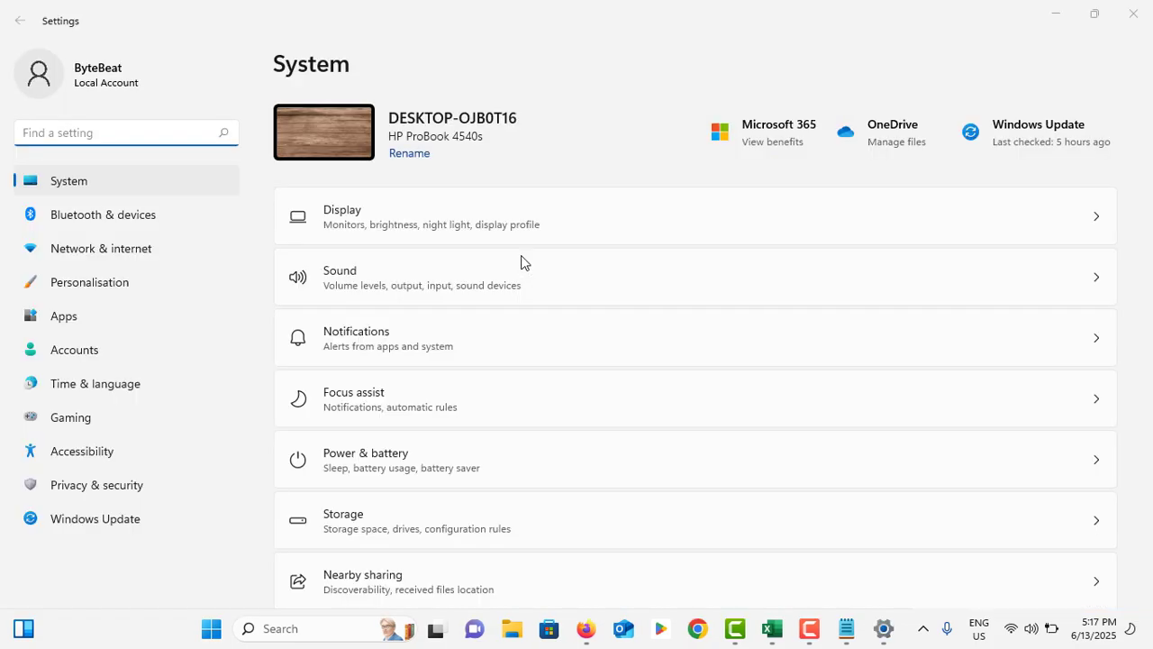
click(86, 451)
scroll(430, 198, down, 5)
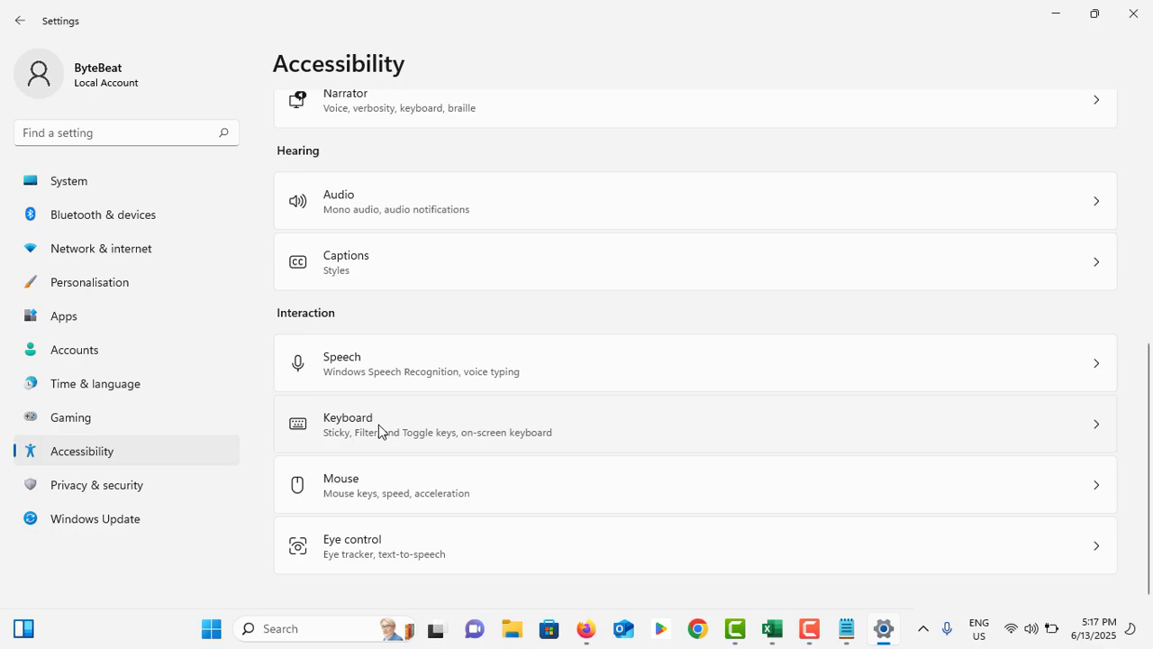
click(379, 431)
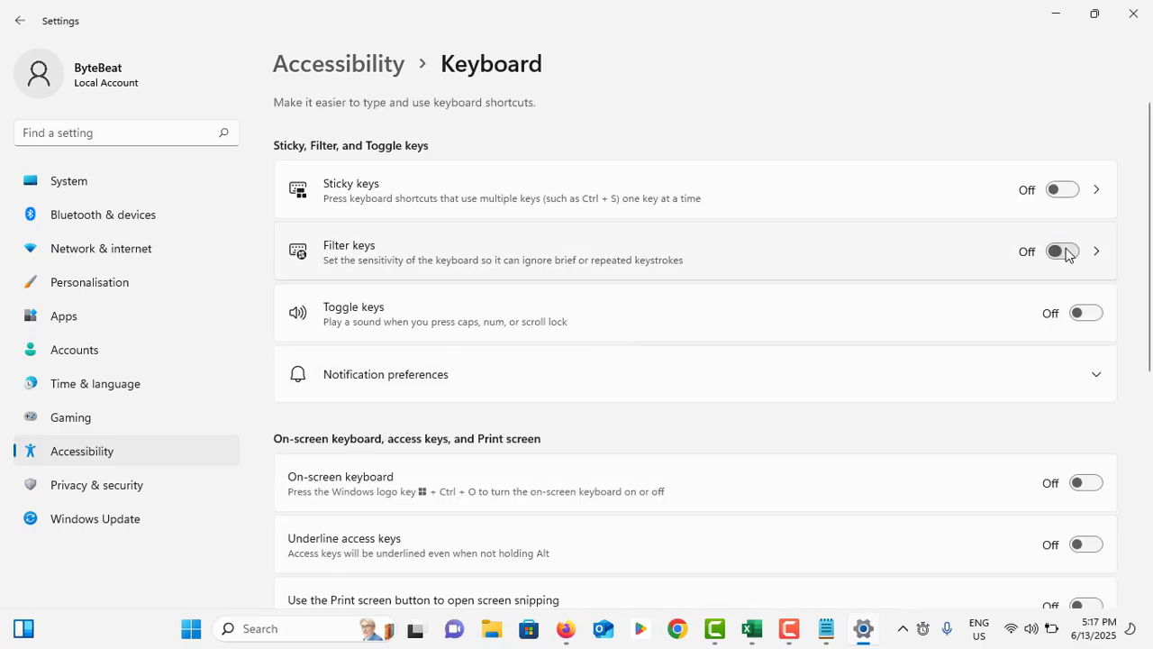
click(1062, 252)
click(1062, 251)
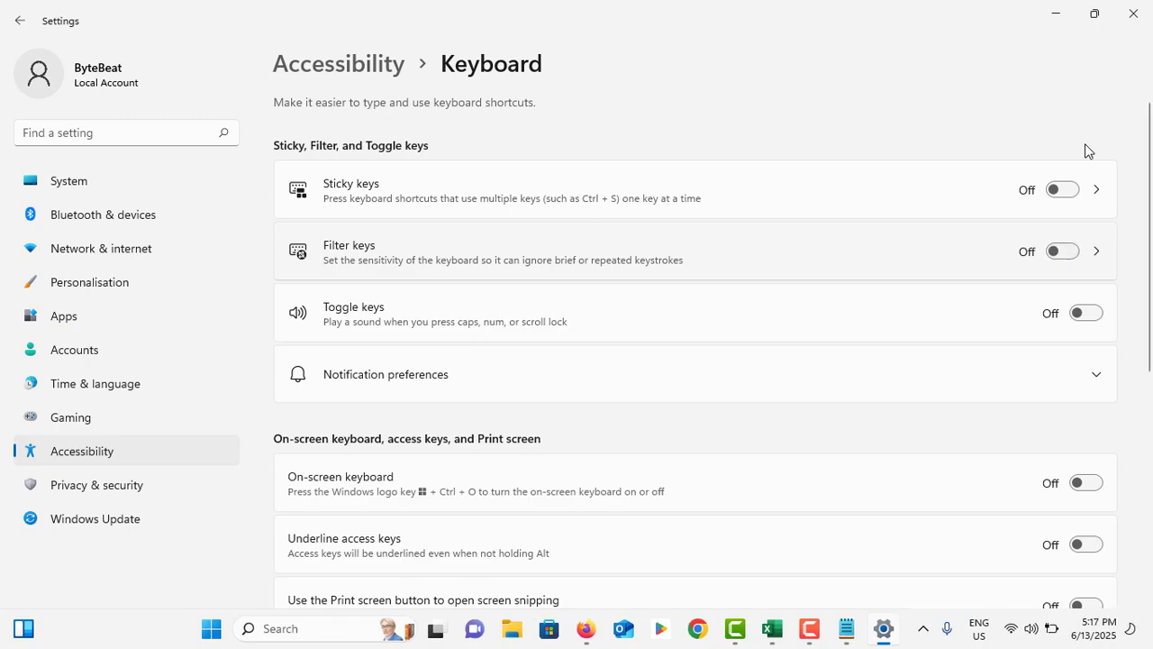
click(1134, 14)
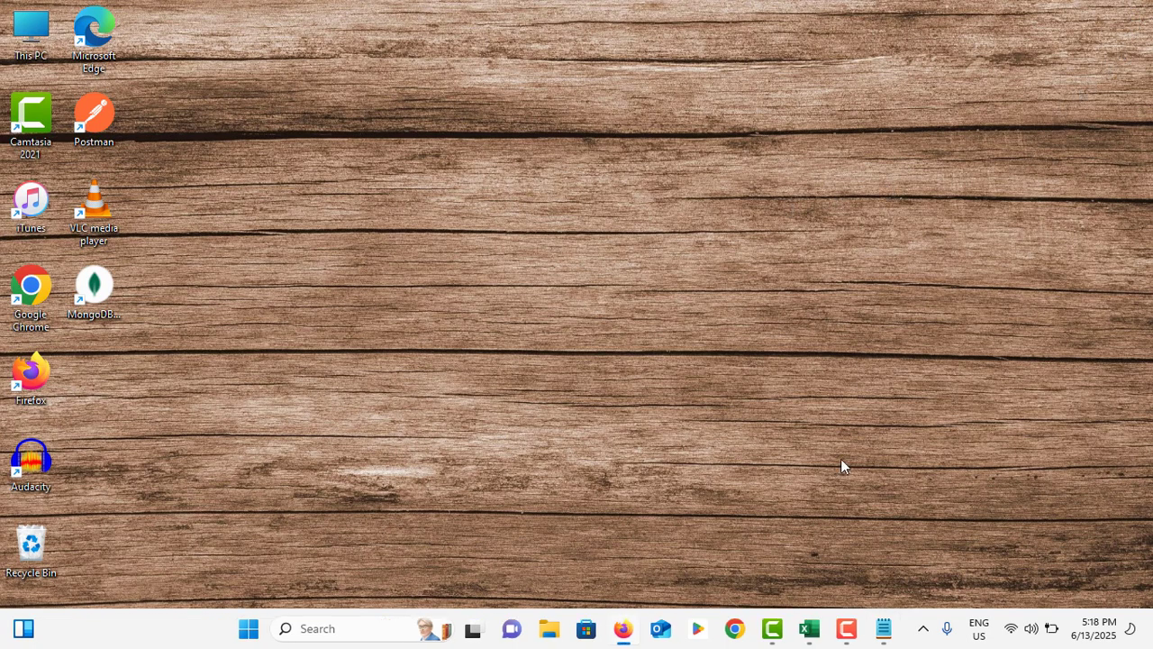
- Restart the first Windows Explorer process from Task Manager
right_click(910, 628)
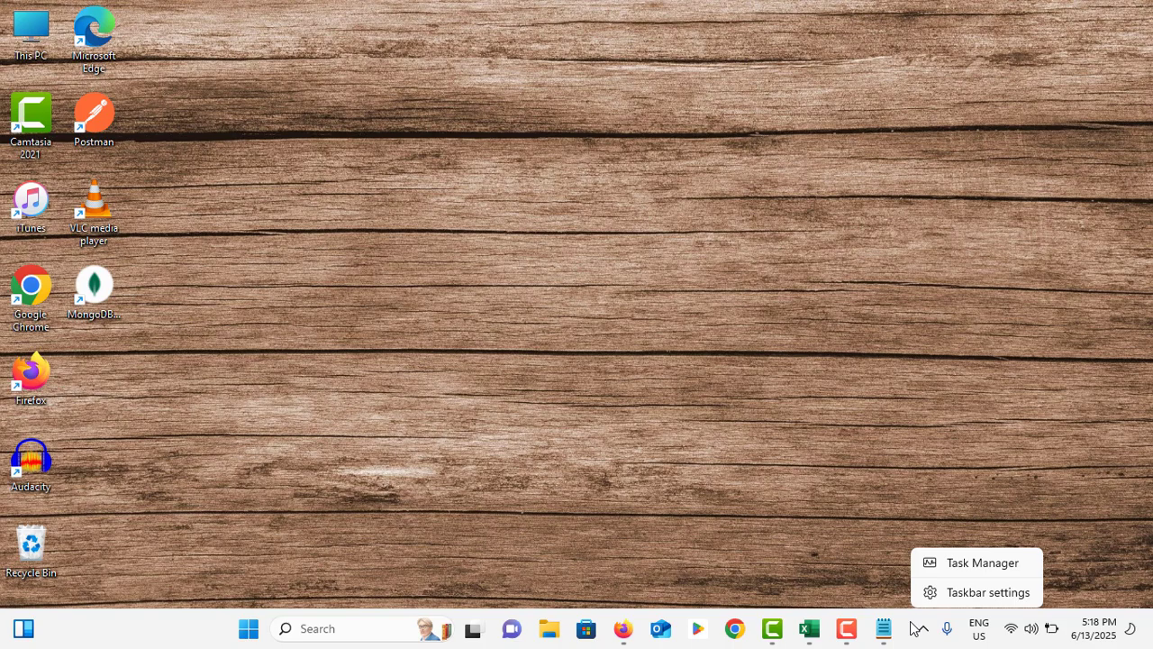
click(941, 564)
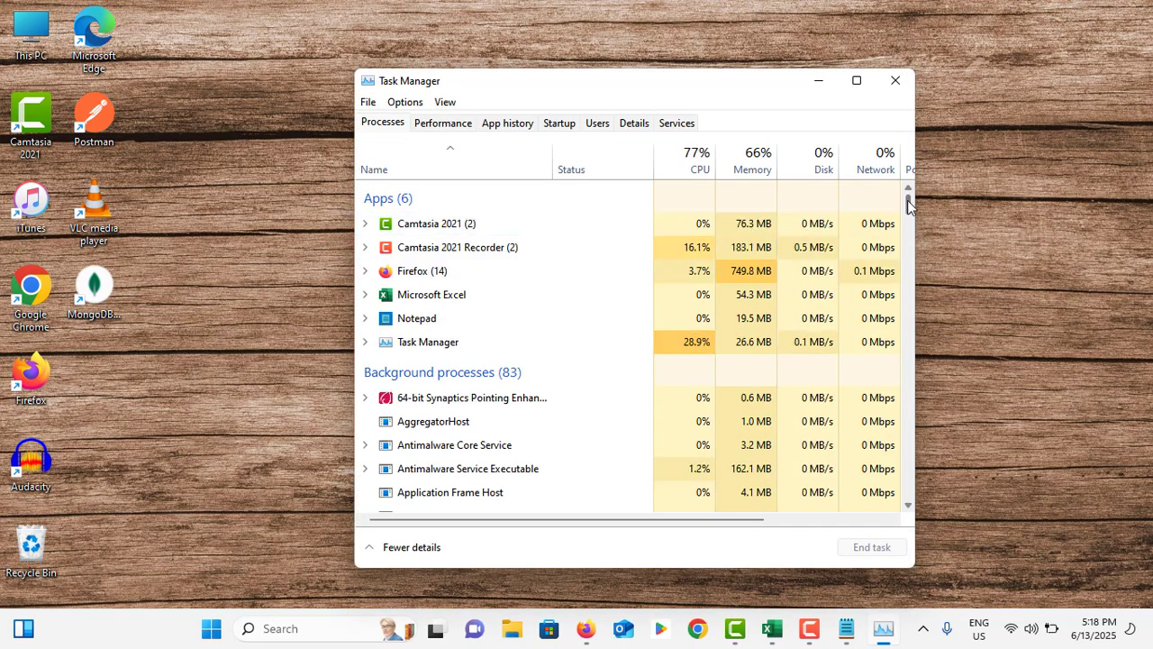
drag(908, 205, 908, 485)
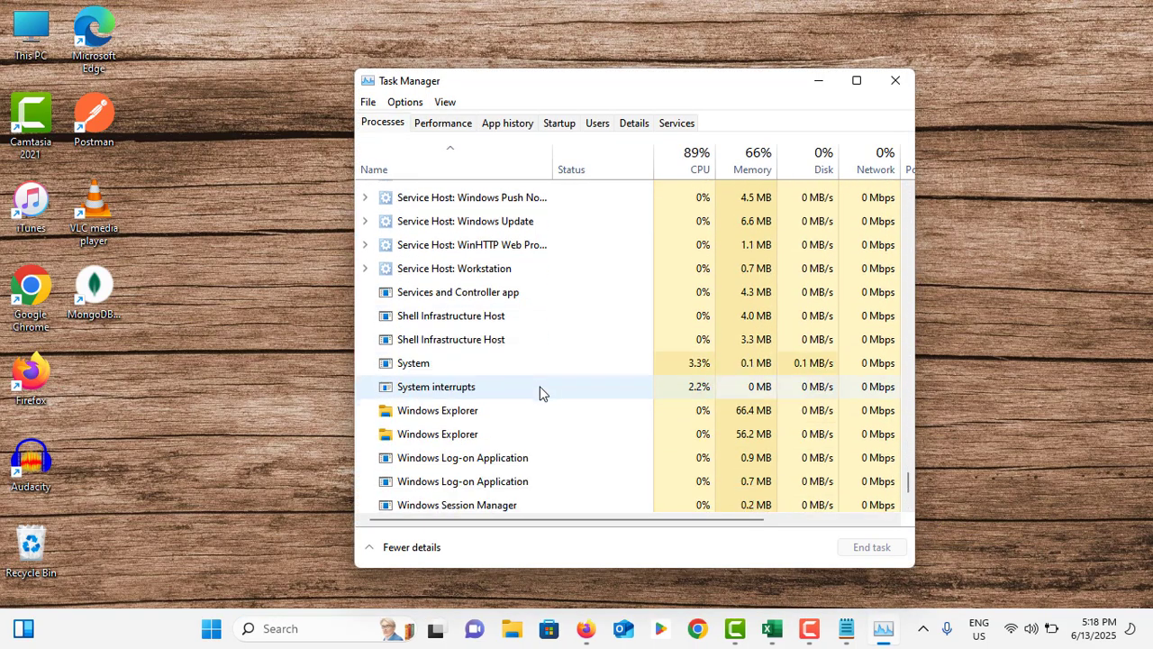
click(461, 416)
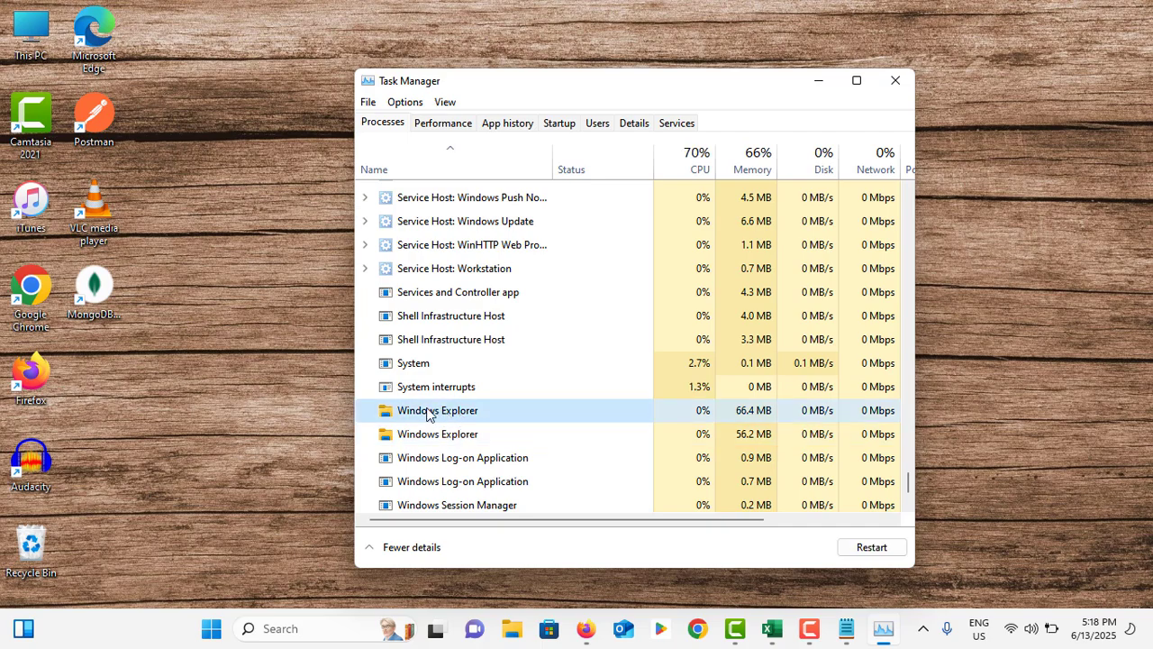
click(871, 547)
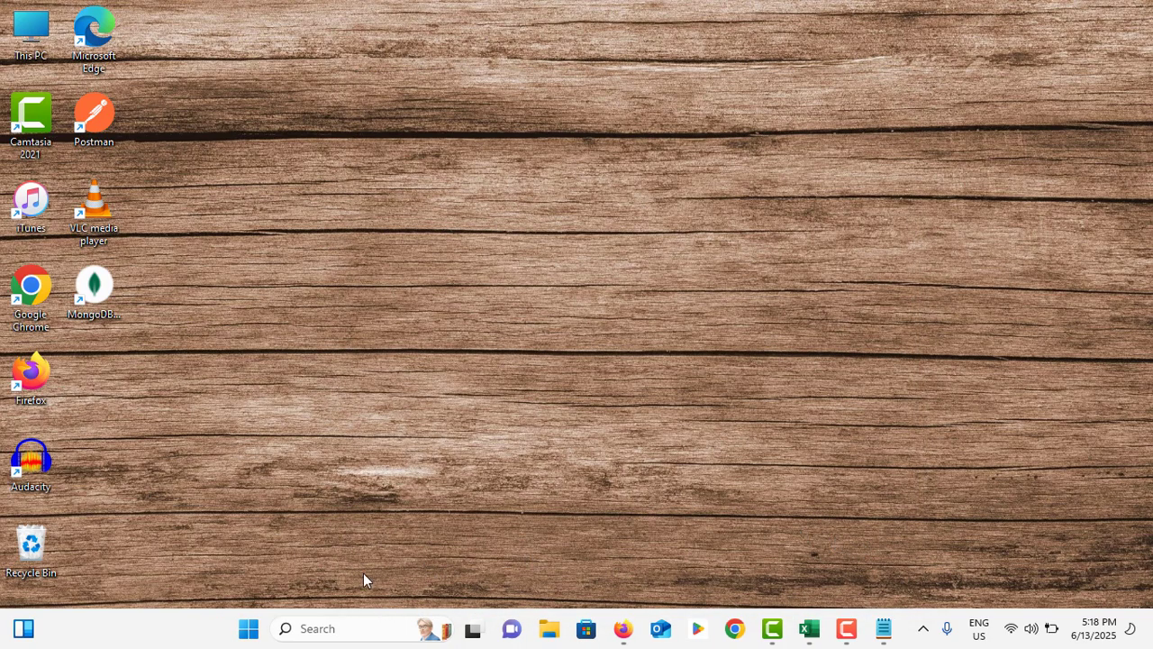
- Open Device Manager and search automatically for an updated driver for the HID Keyboard Device
right_click(248, 628)
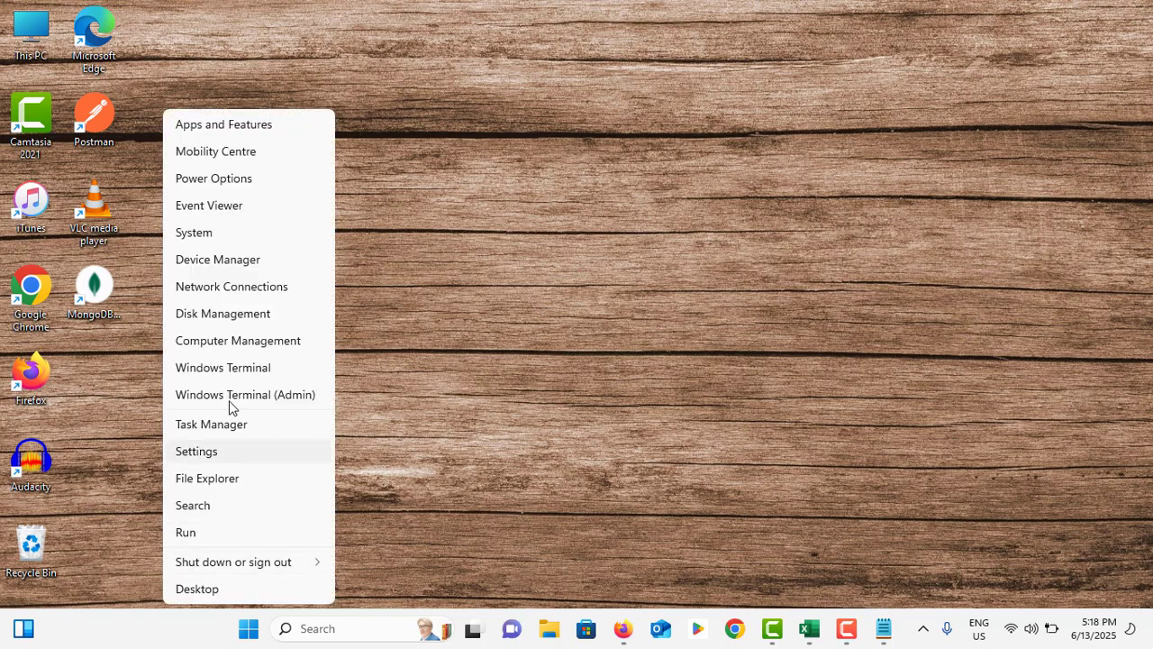
click(217, 260)
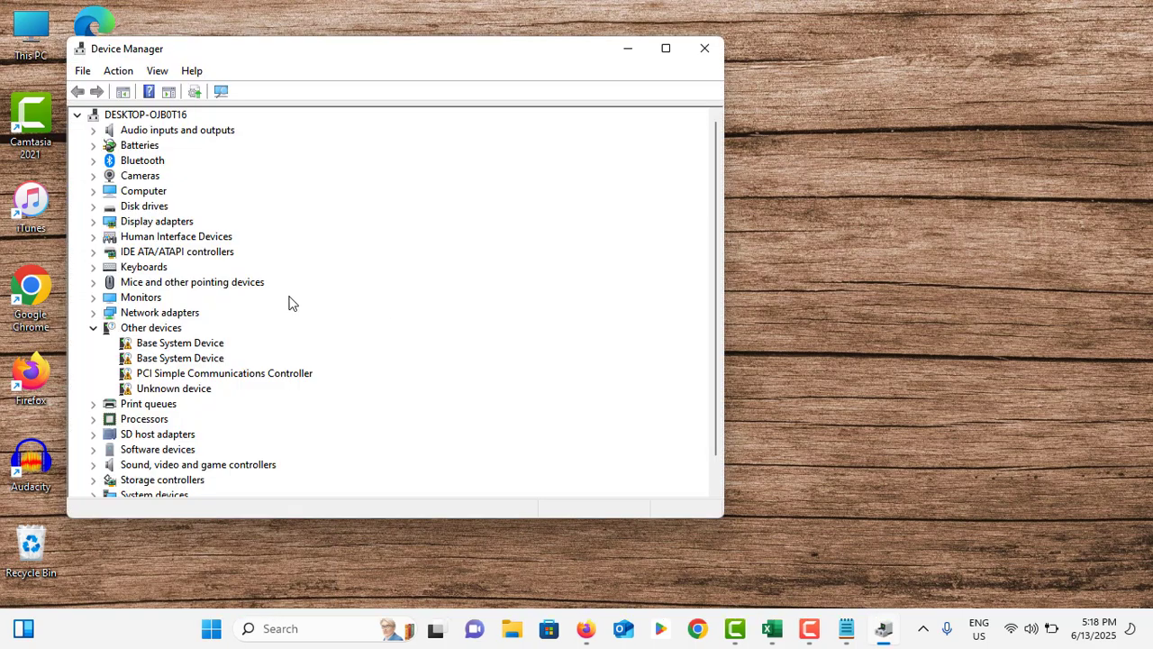
double_click(141, 269)
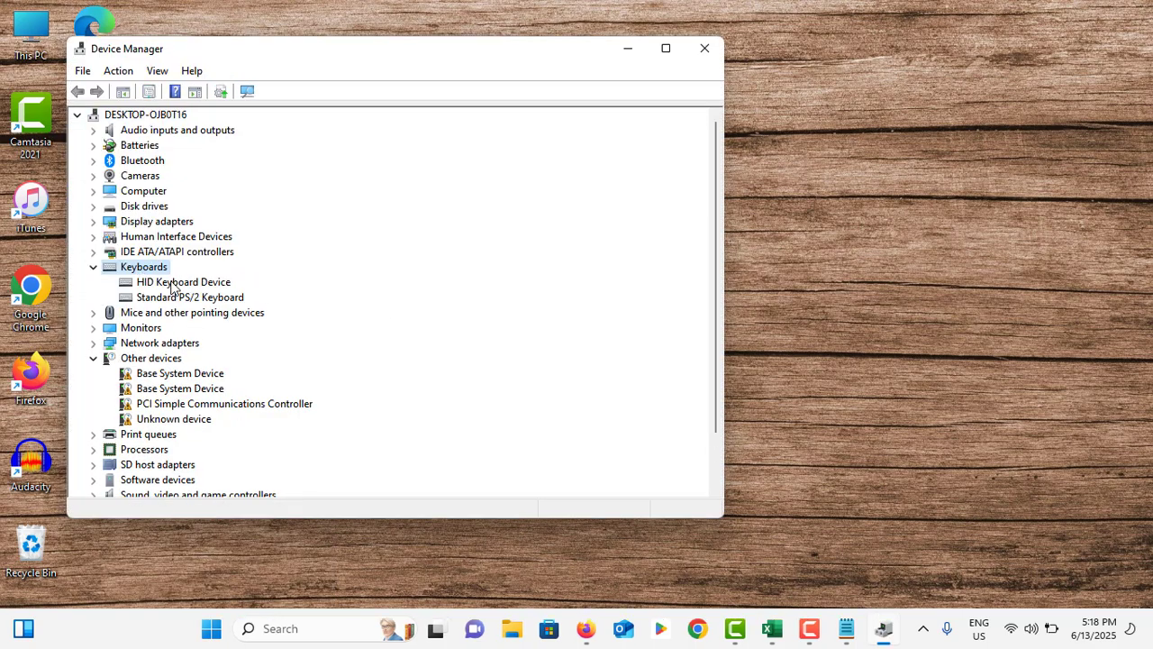
click(176, 283)
right_click(177, 285)
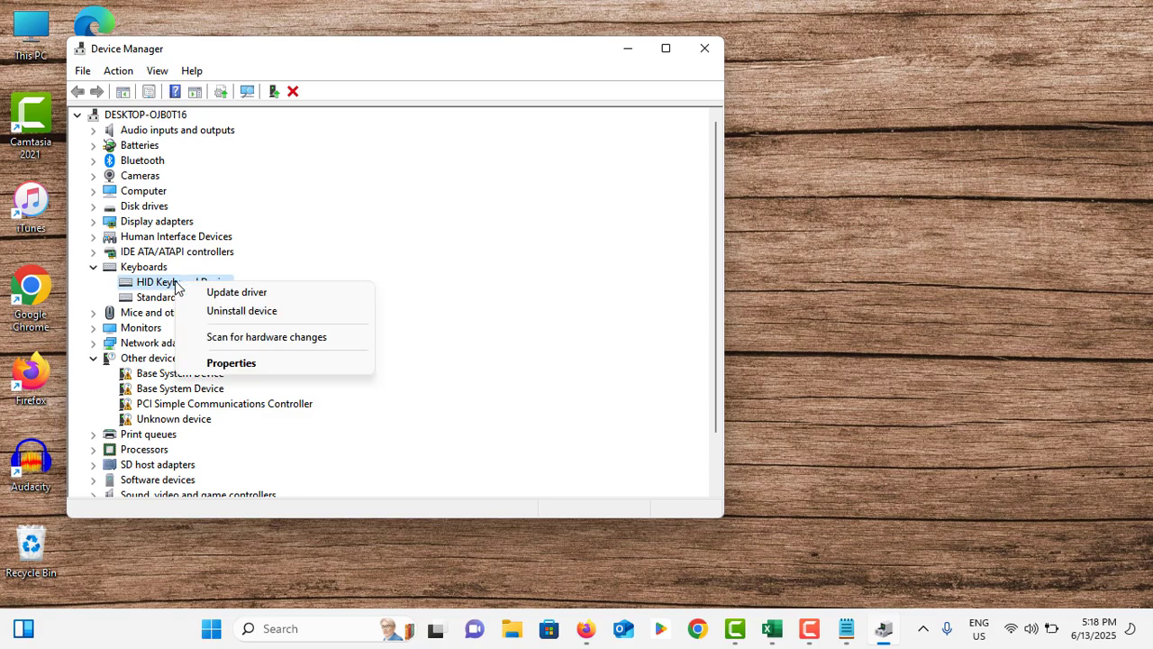
click(225, 292)
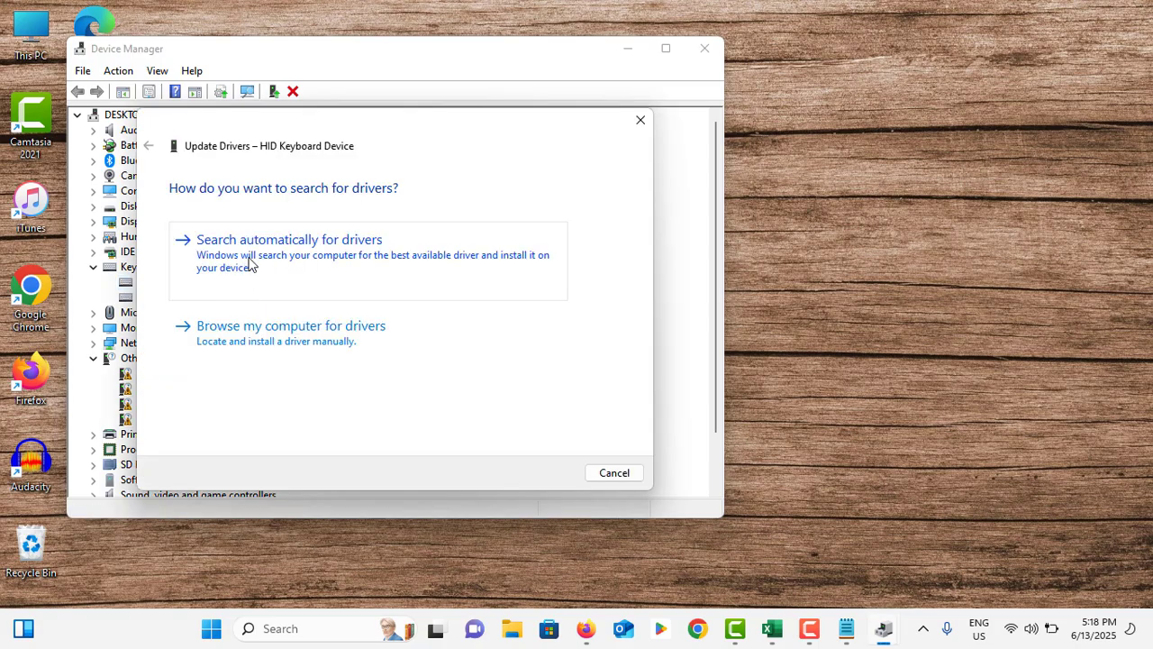
click(296, 264)
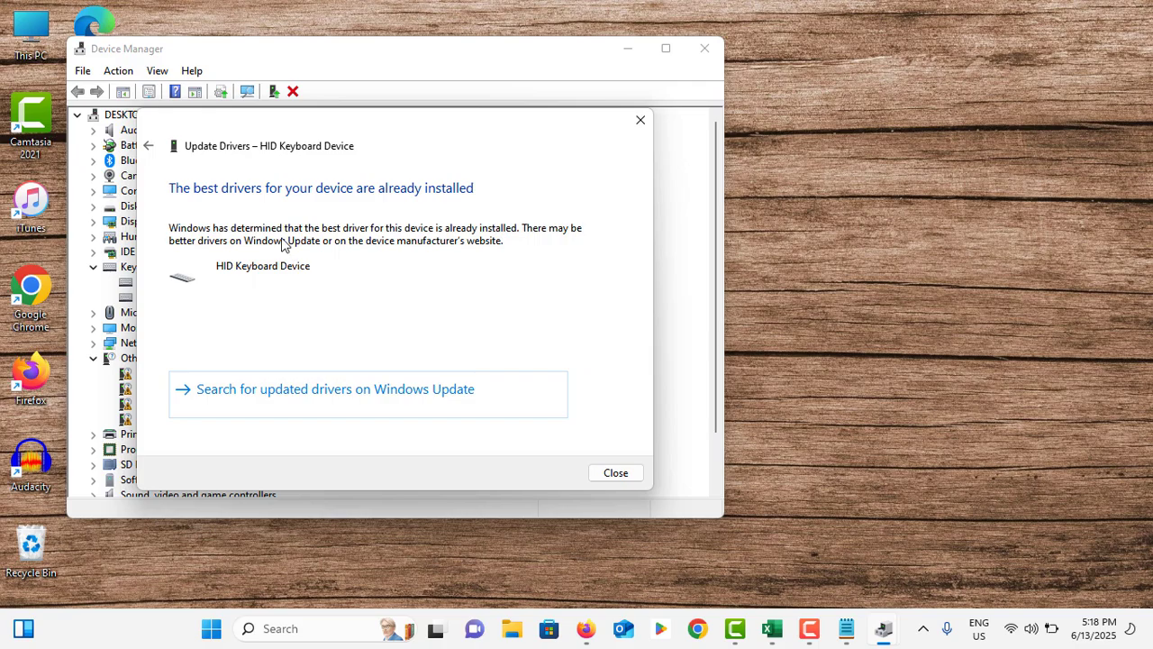
- Install the HID Keyboard Device driver manually from the list of available drivers on the computer
click(150, 148)
click(273, 336)
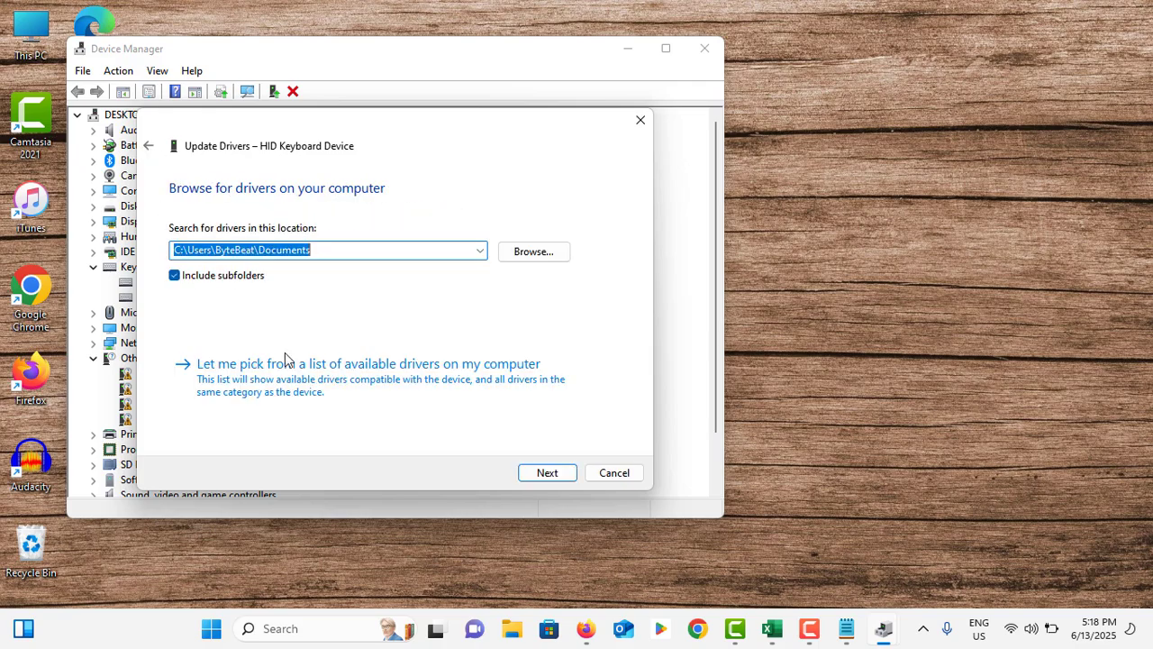
click(312, 371)
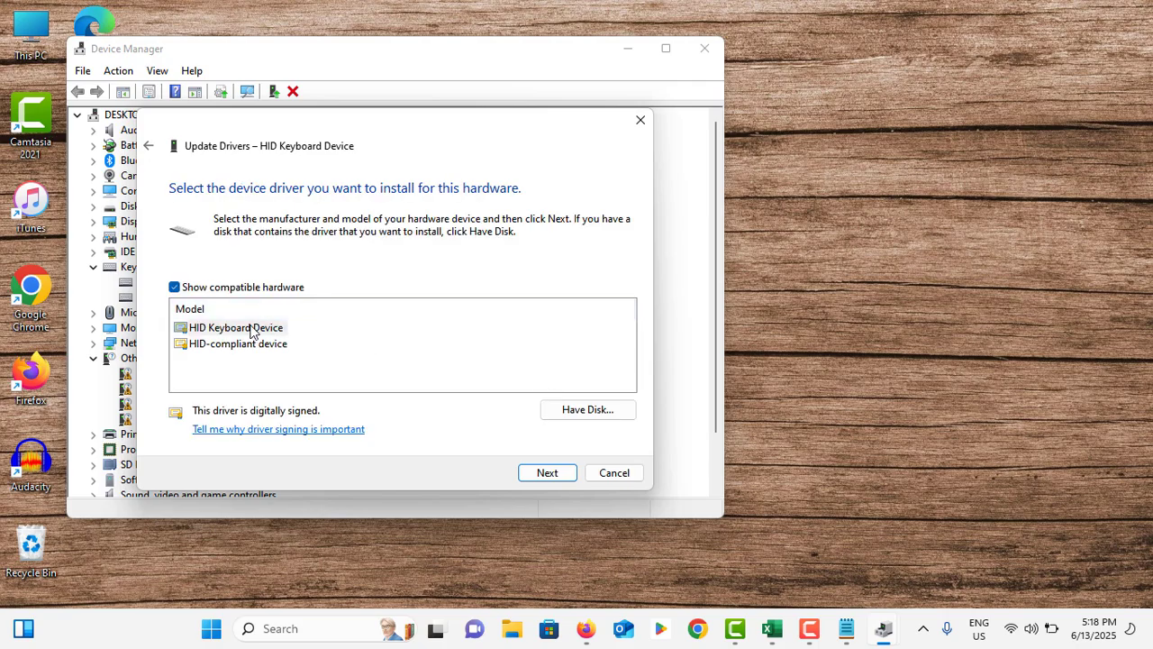
click(252, 330)
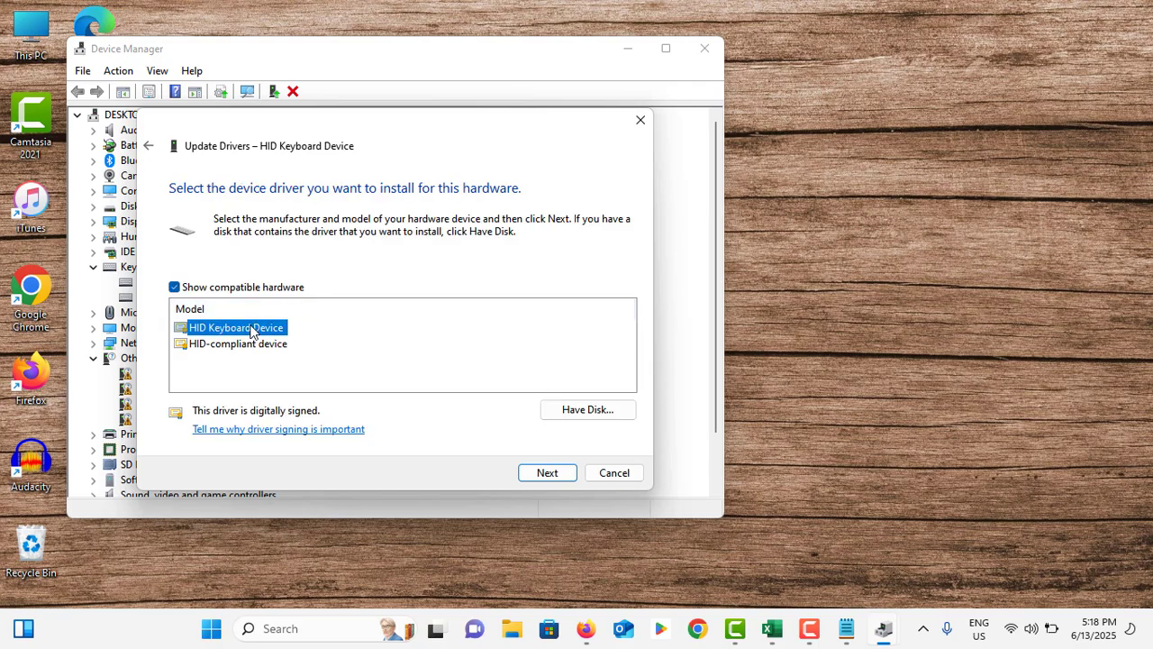
click(547, 473)
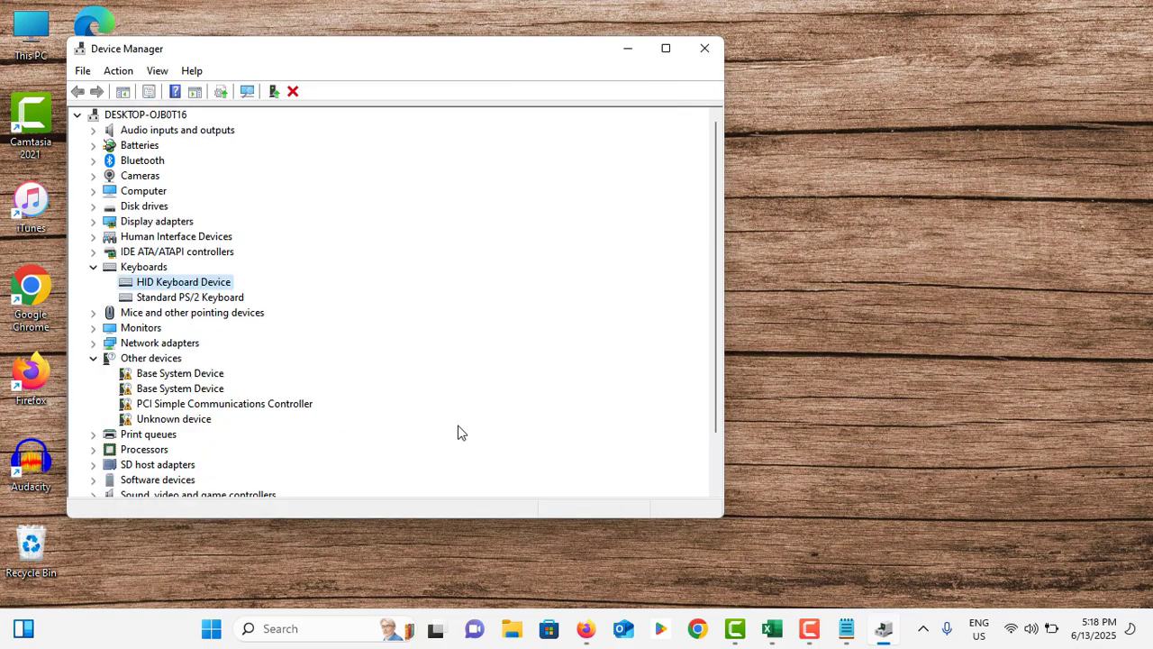
- Search automatically for an updated Standard PS/2 Keyboard driver and close Device Manager
right_click(216, 305)
click(306, 311)
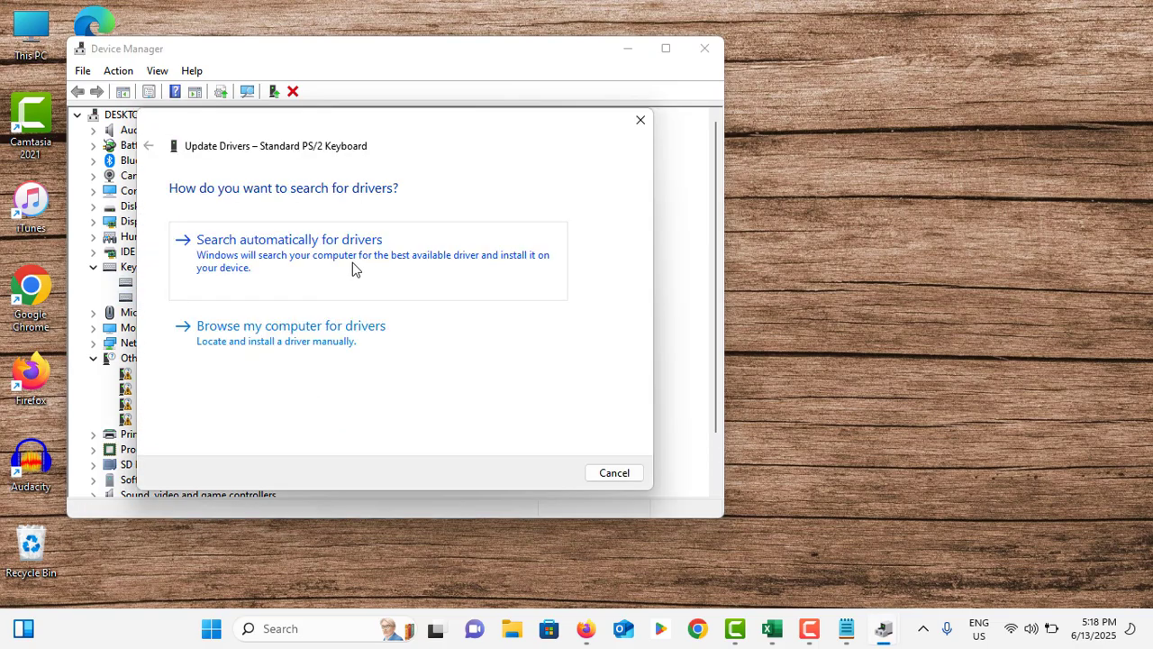
click(315, 261)
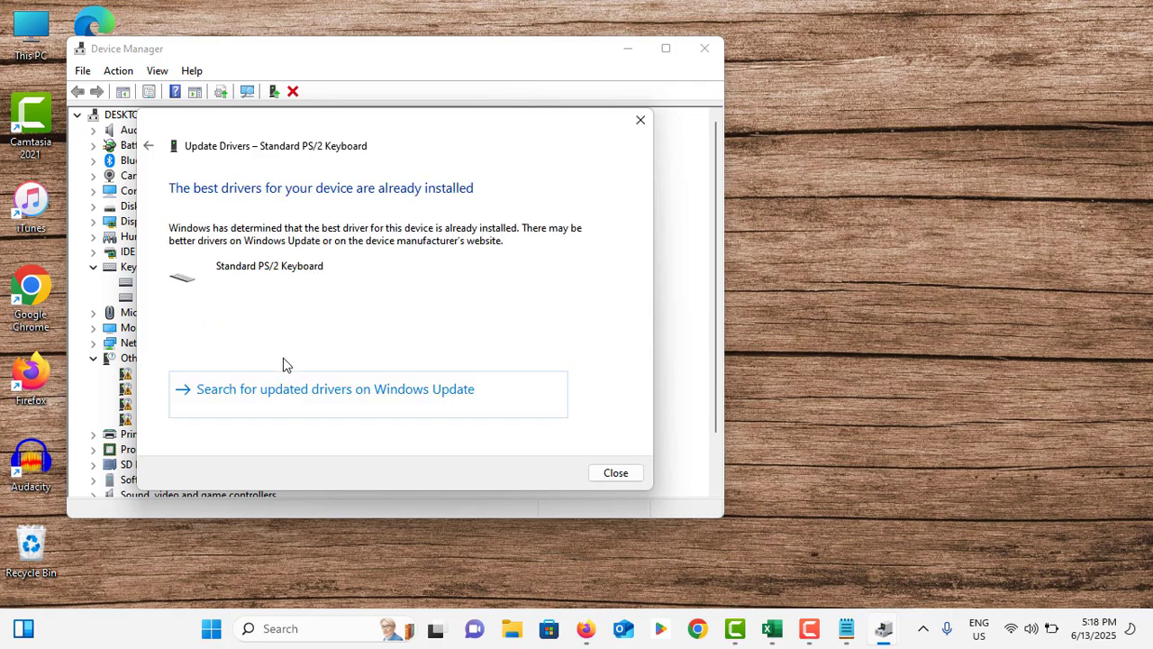
click(622, 473)
click(706, 50)
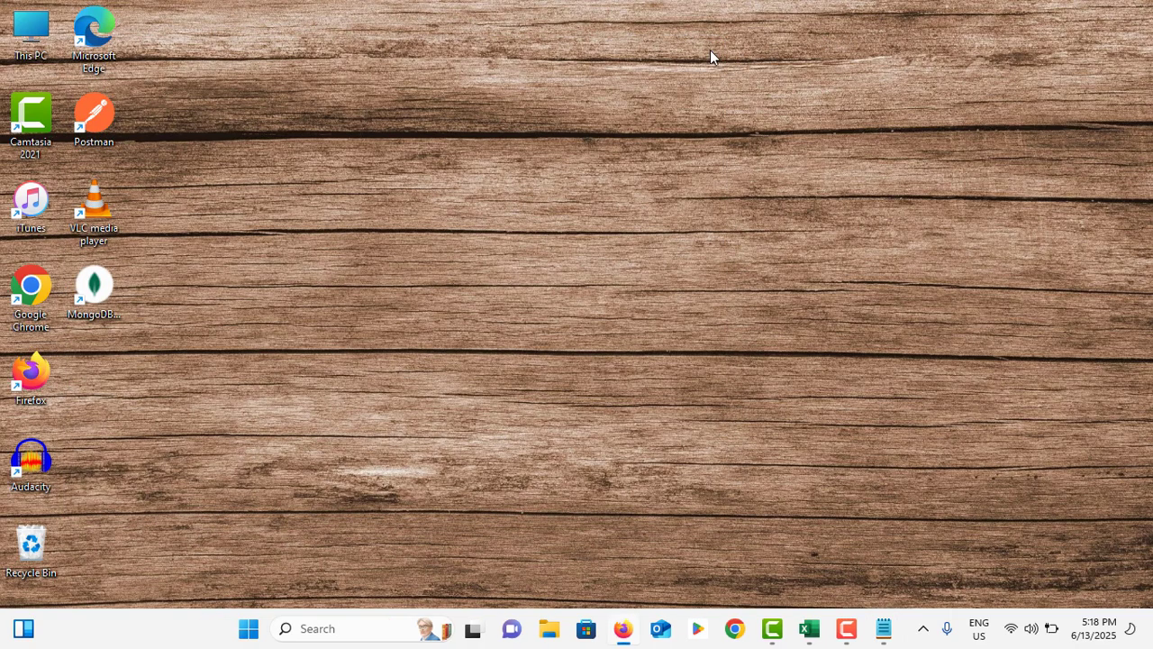
- Make sure Game Mode is switched off in the Gaming settings of Windows Settings, and close Settings
click(249, 630)
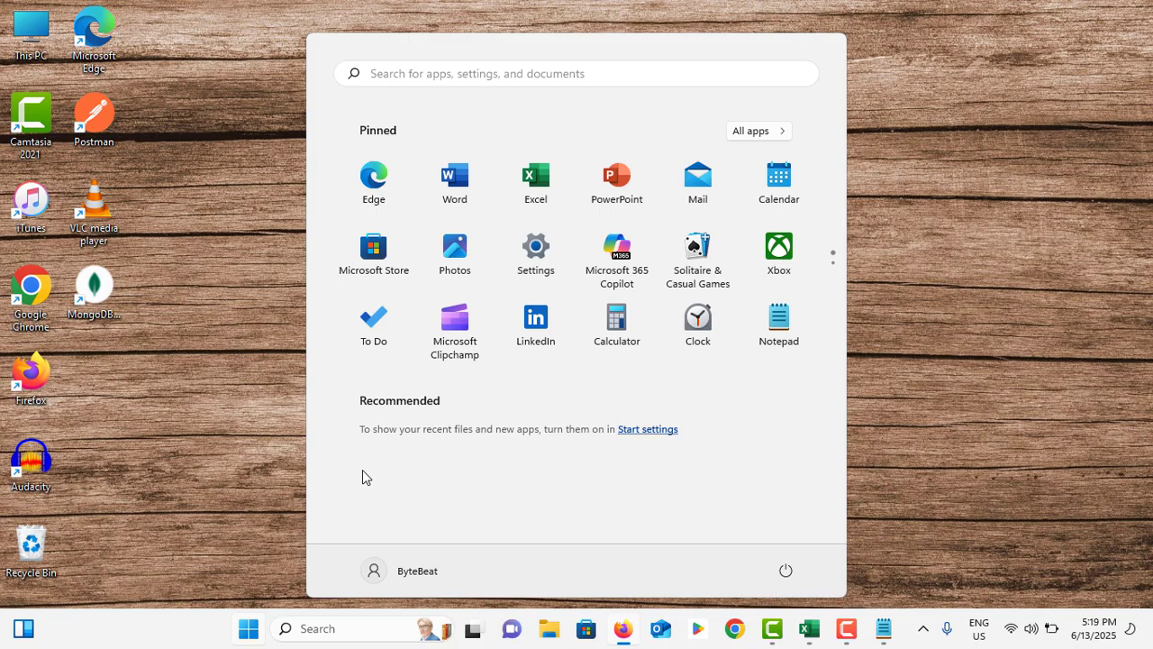
click(534, 263)
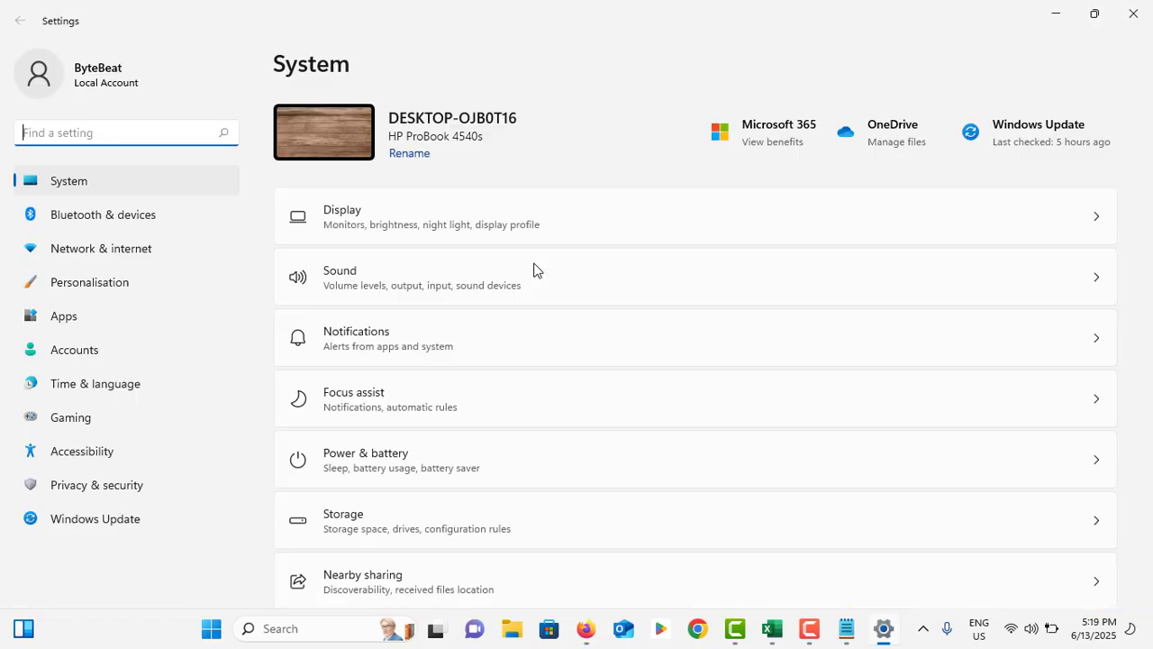
click(72, 421)
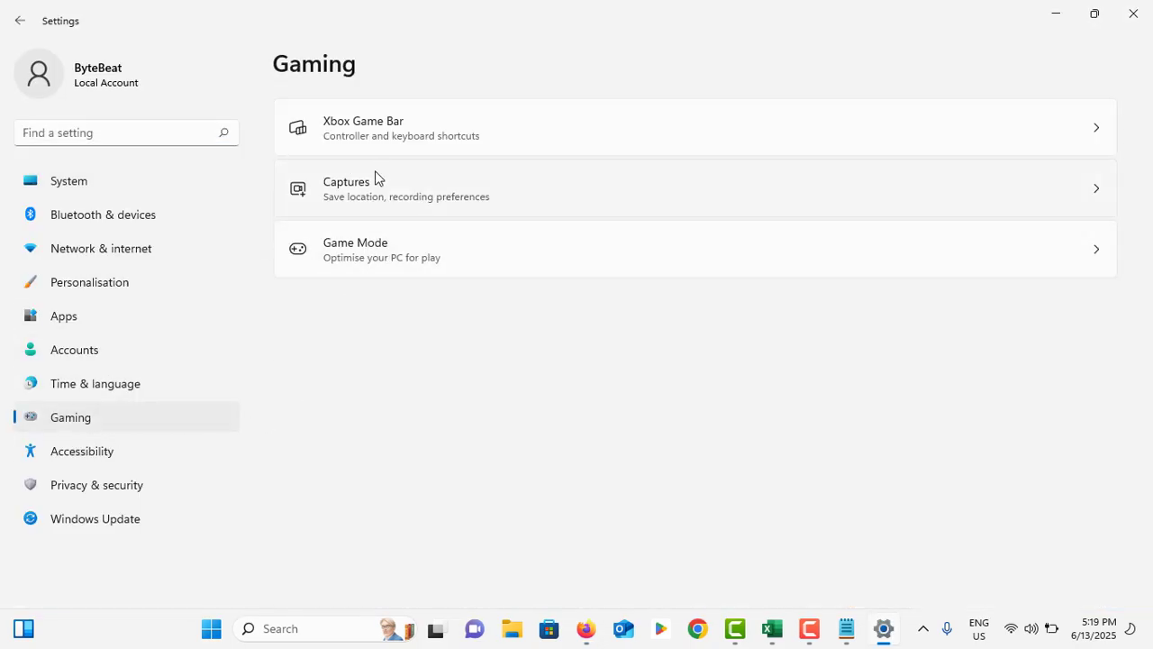
click(439, 255)
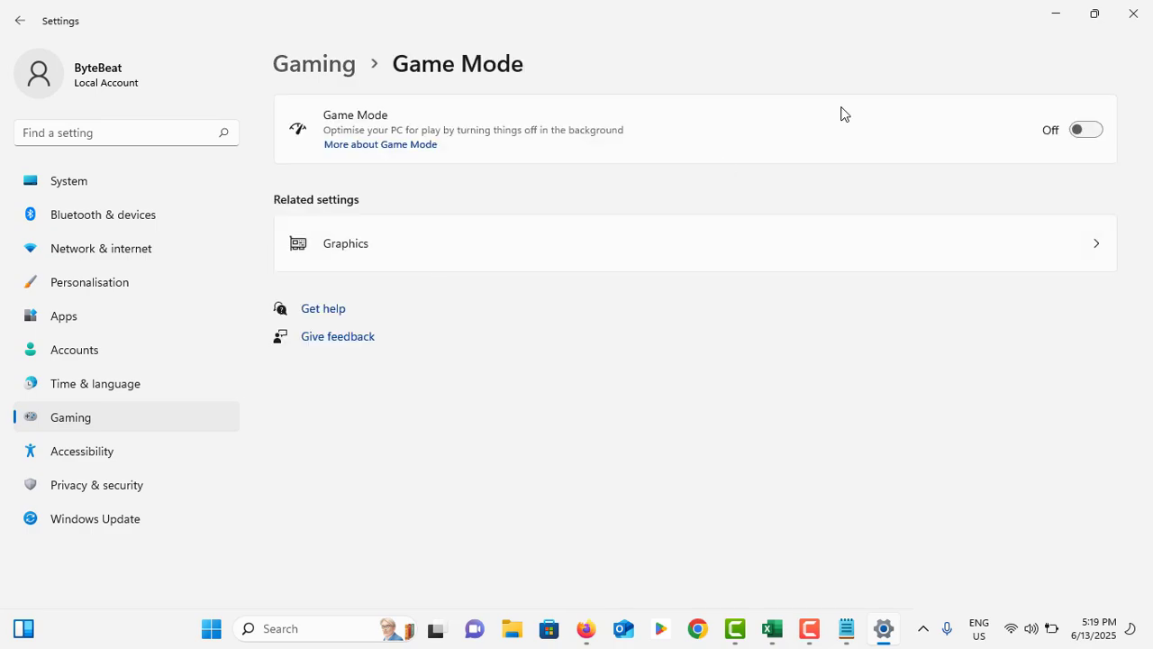
click(1090, 131)
click(1091, 131)
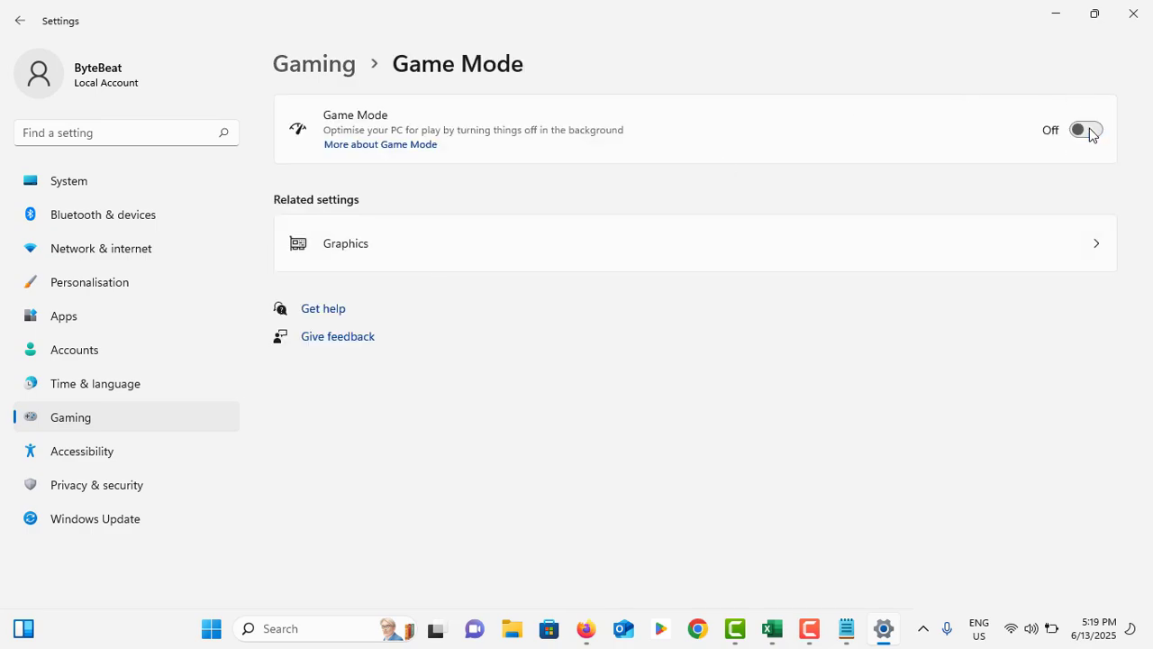
click(1133, 14)
- Open the list of other trouble-shooters in the System troubleshooting section of Windows Settings
click(249, 630)
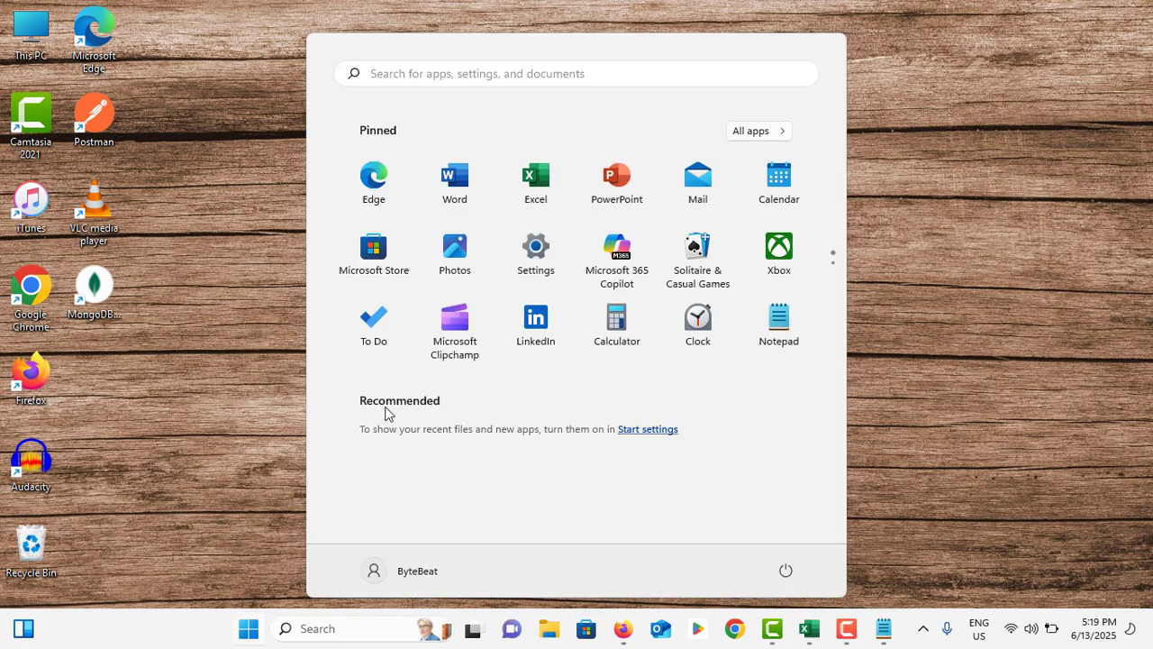
click(543, 254)
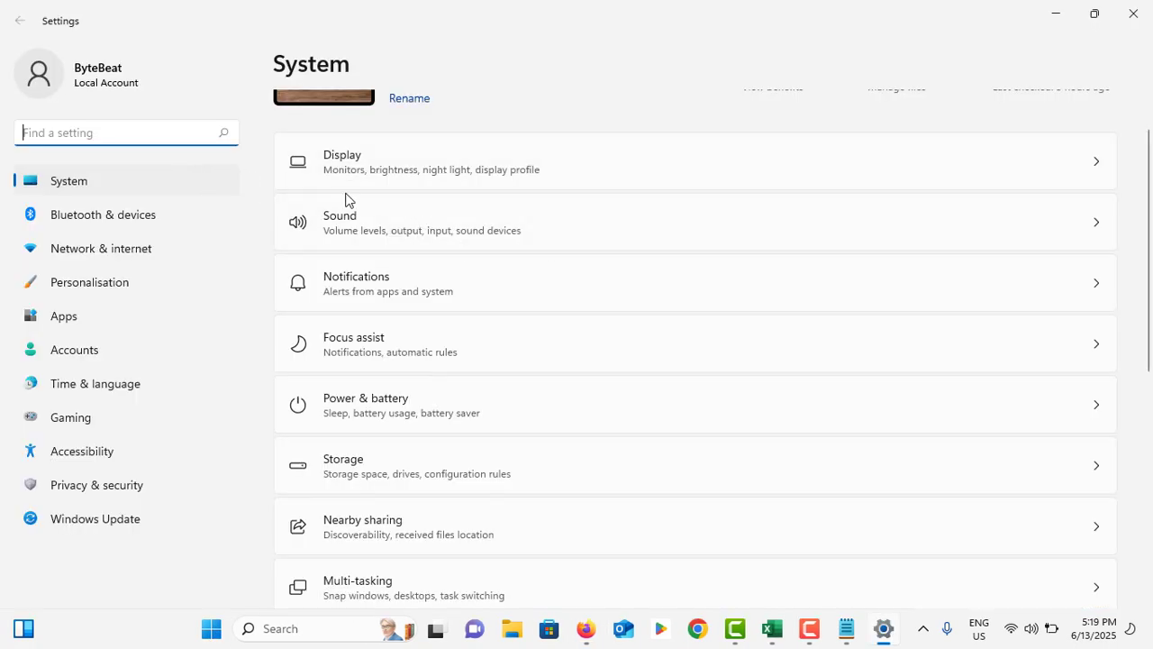
scroll(345, 198, down, 5)
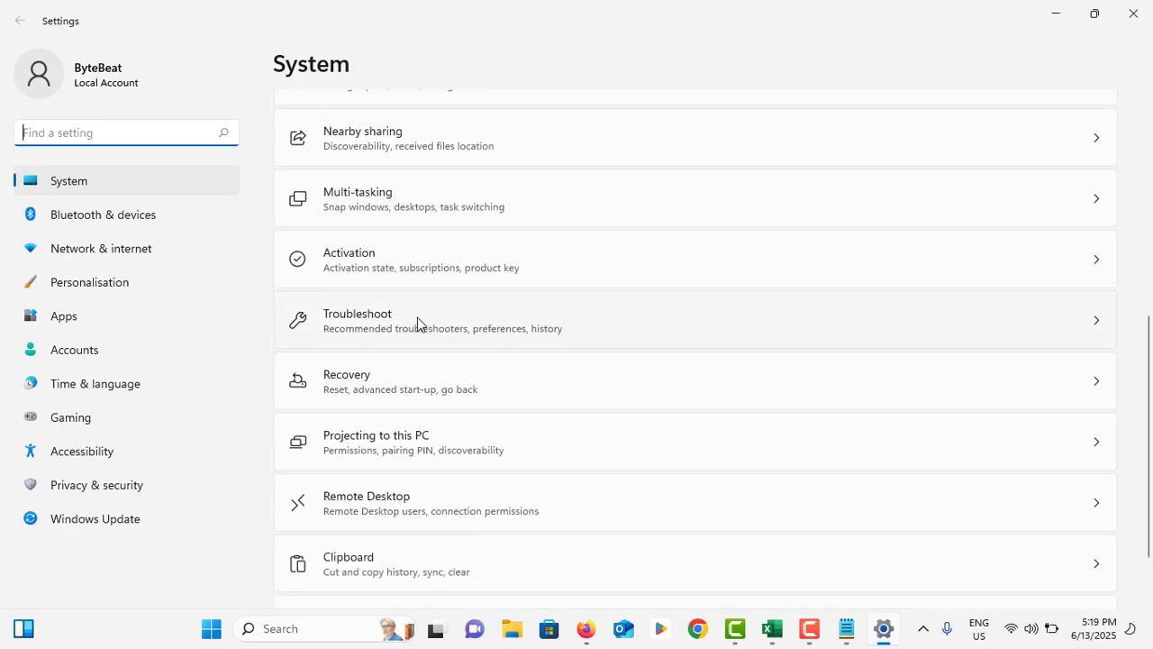
click(417, 323)
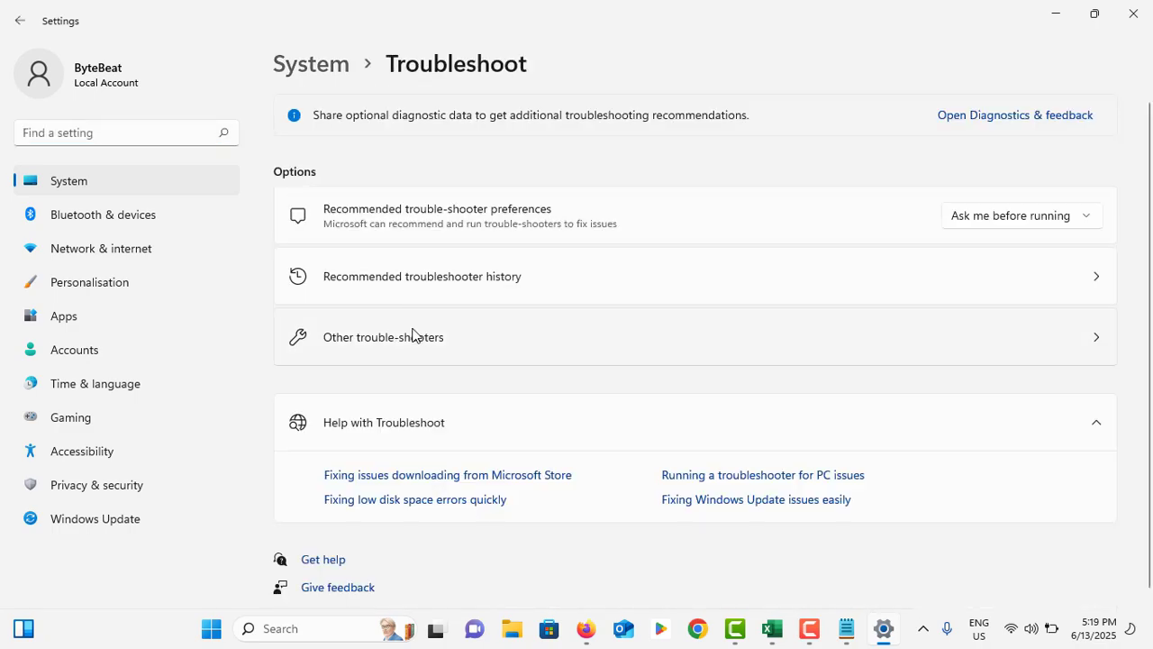
click(403, 336)
- Run the Keyboard troubleshooter to completion, and close both it and Settings
scroll(402, 336, down, 4)
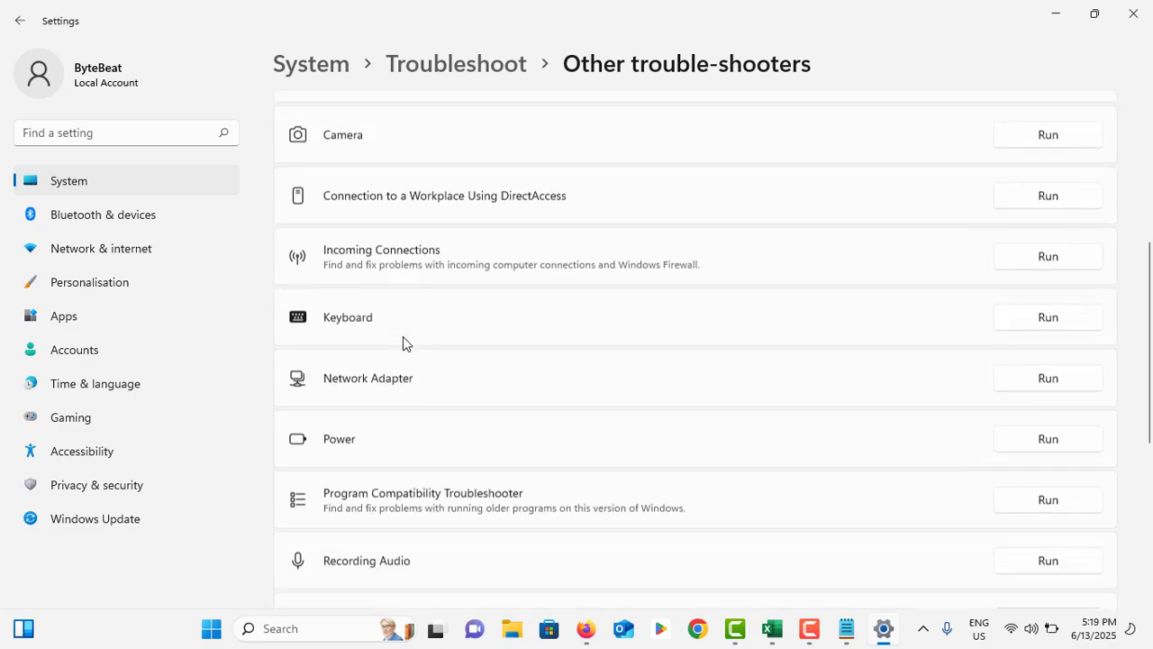
scroll(403, 336, down, 1)
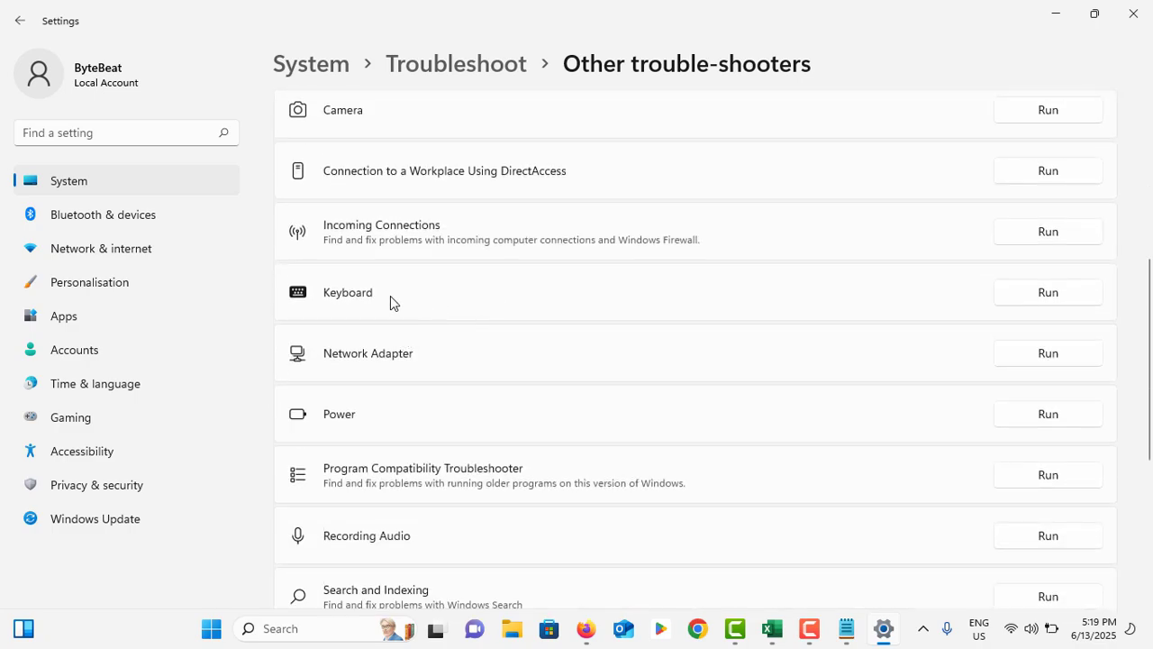
click(1047, 291)
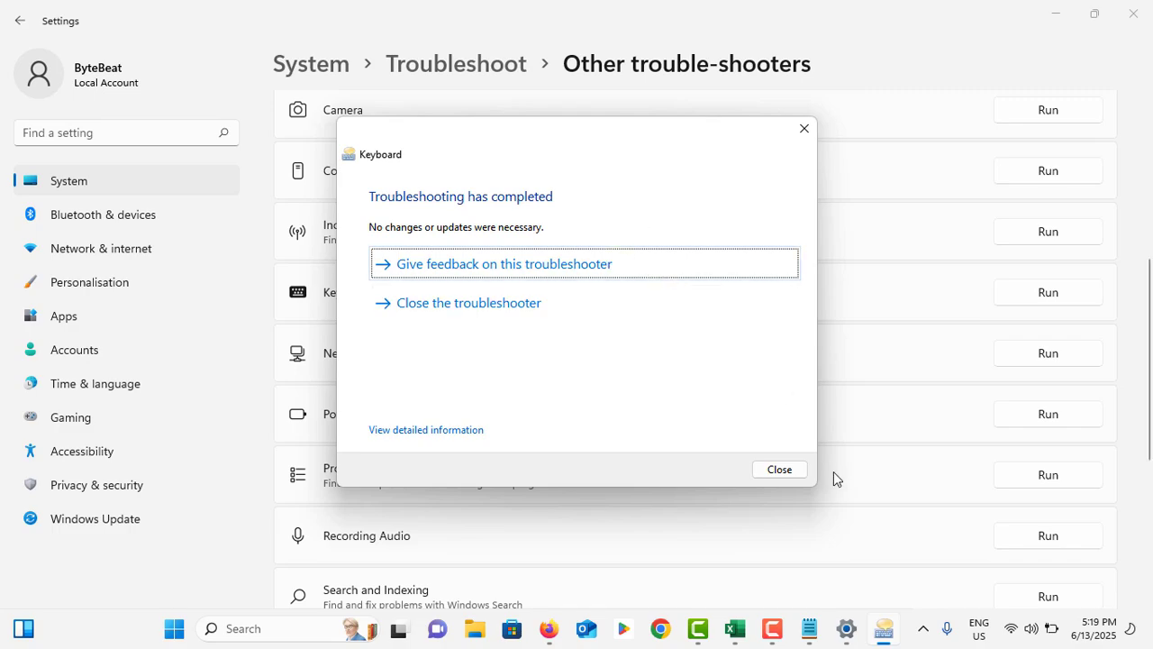
click(771, 472)
click(1133, 13)
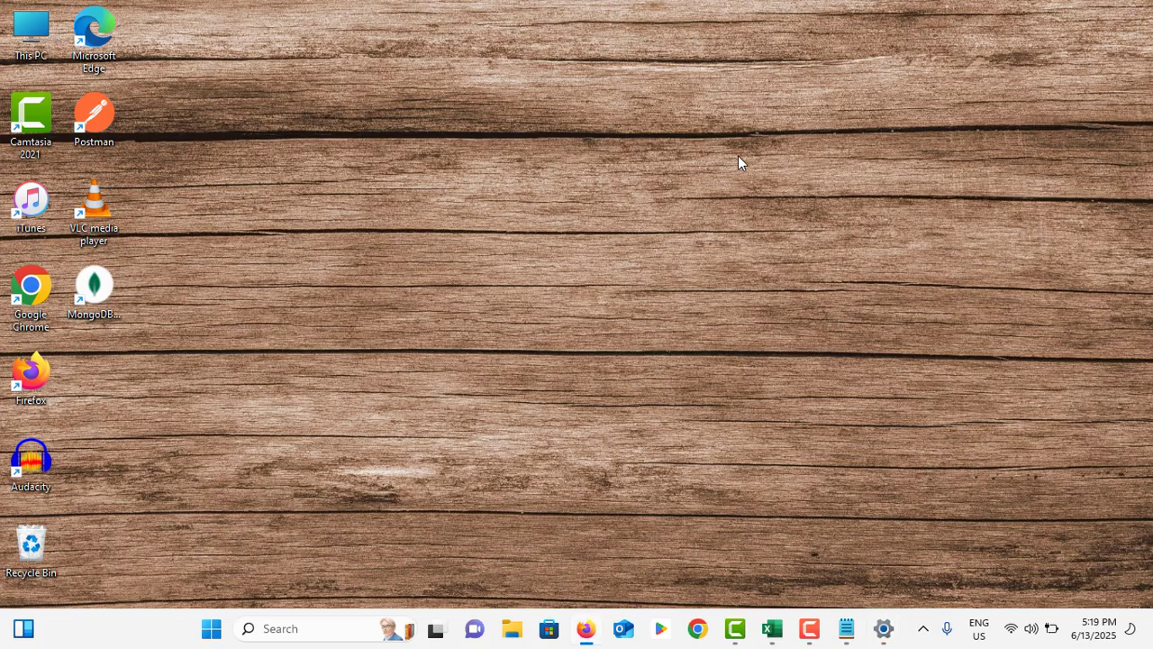
- Search Windows for "run" to open the Run dialog, and launch Registry Editor with the command regedit
click(362, 629)
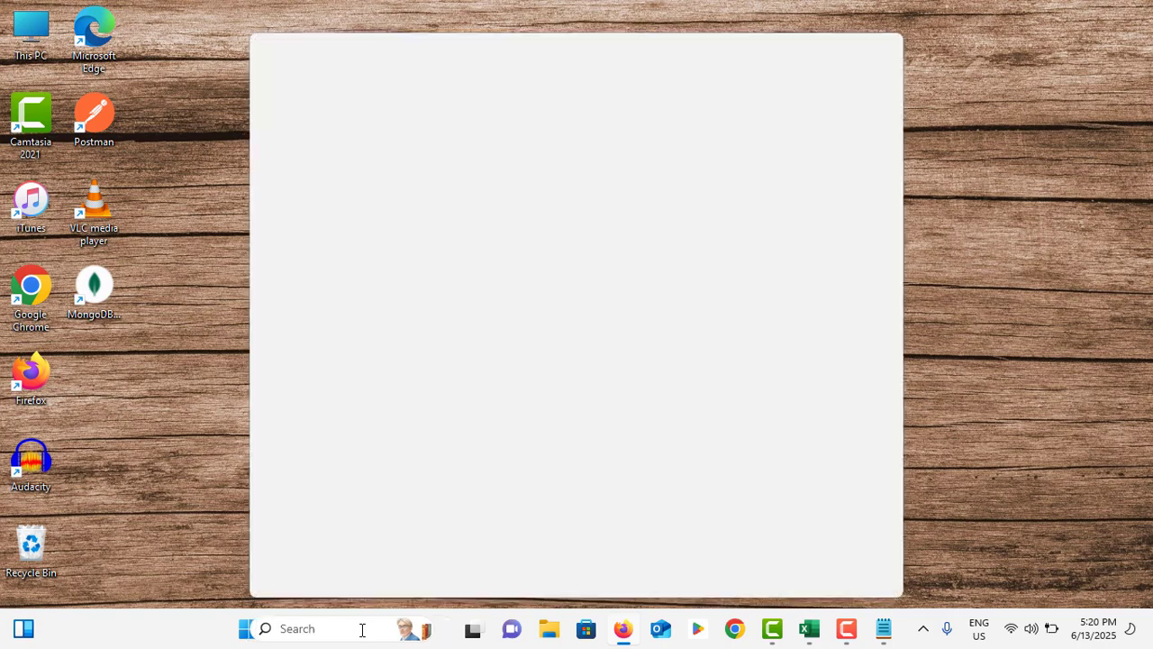
text(un)
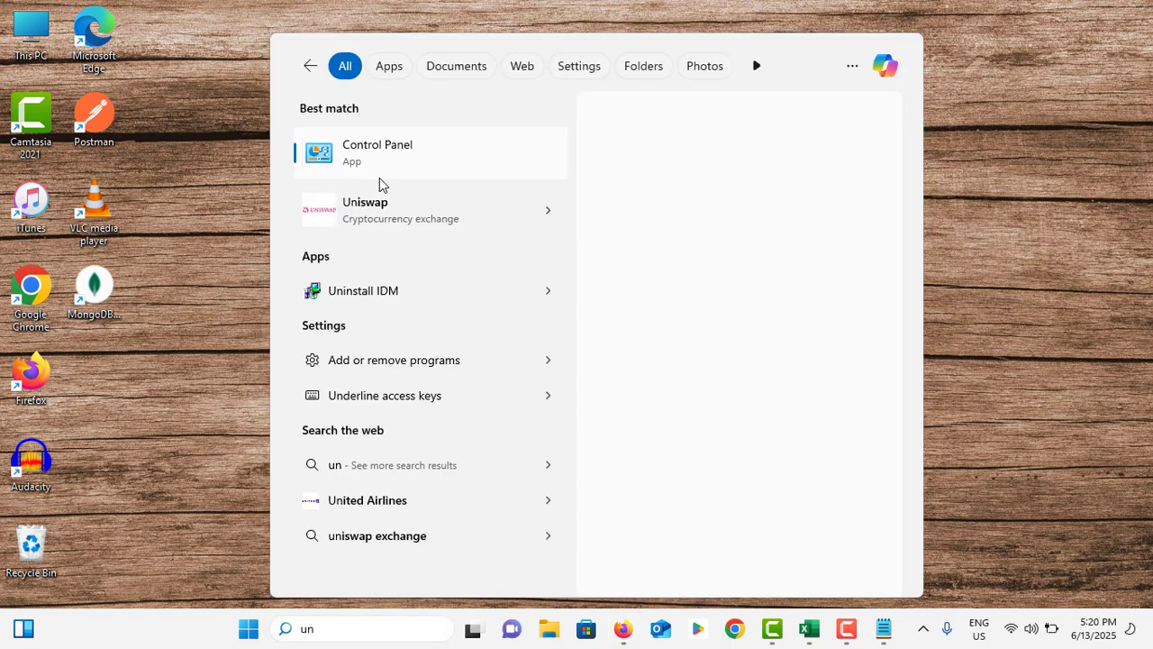
key(BackSpace)
key(BackSpace)
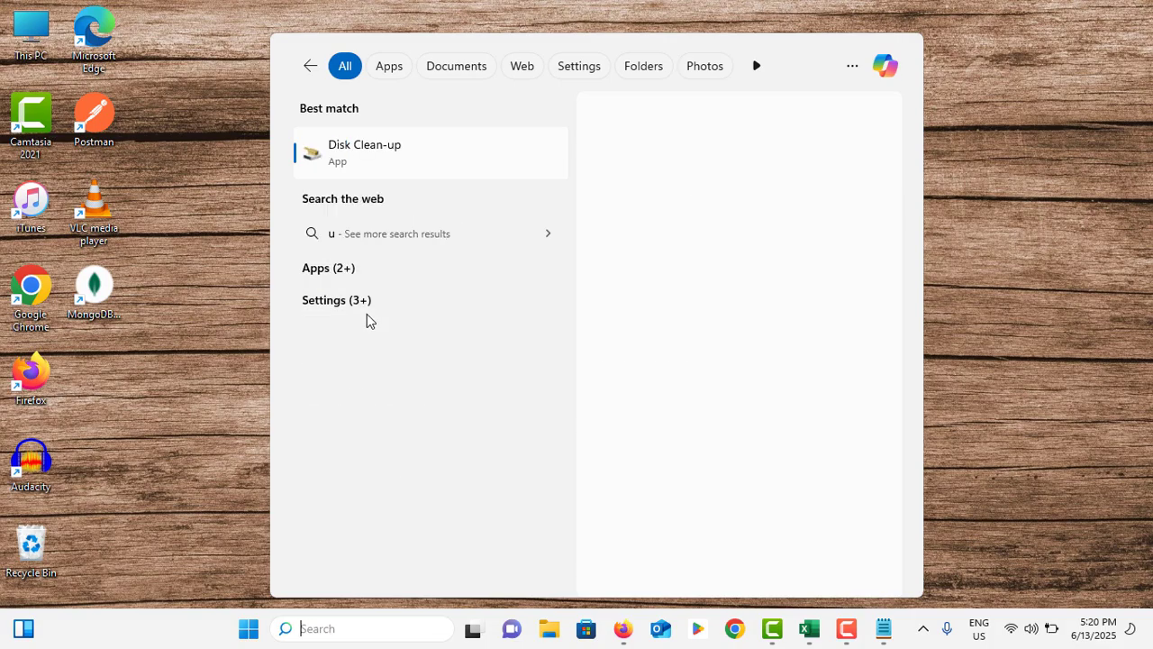
text(run)
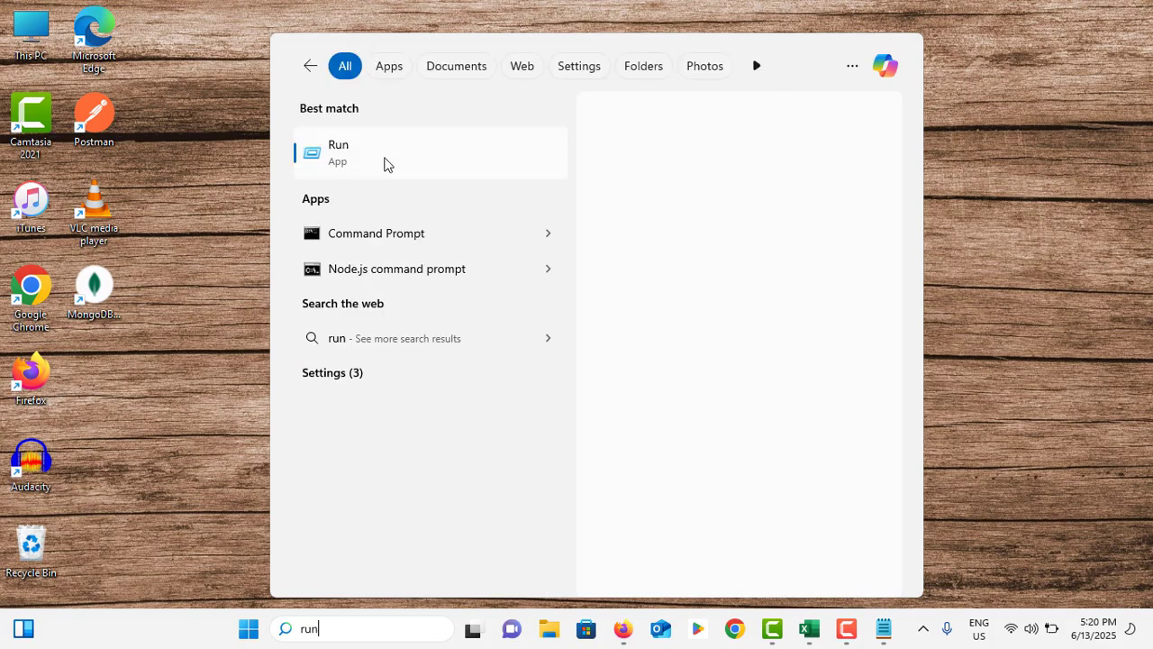
click(388, 163)
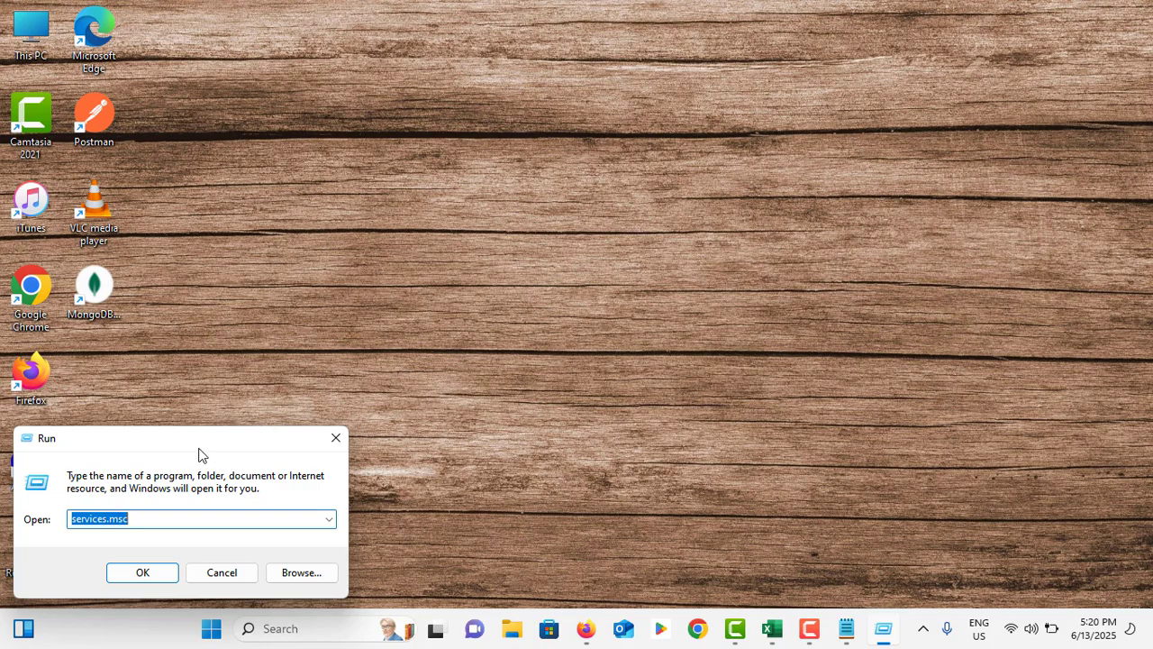
drag(200, 454, 599, 241)
text(reged)
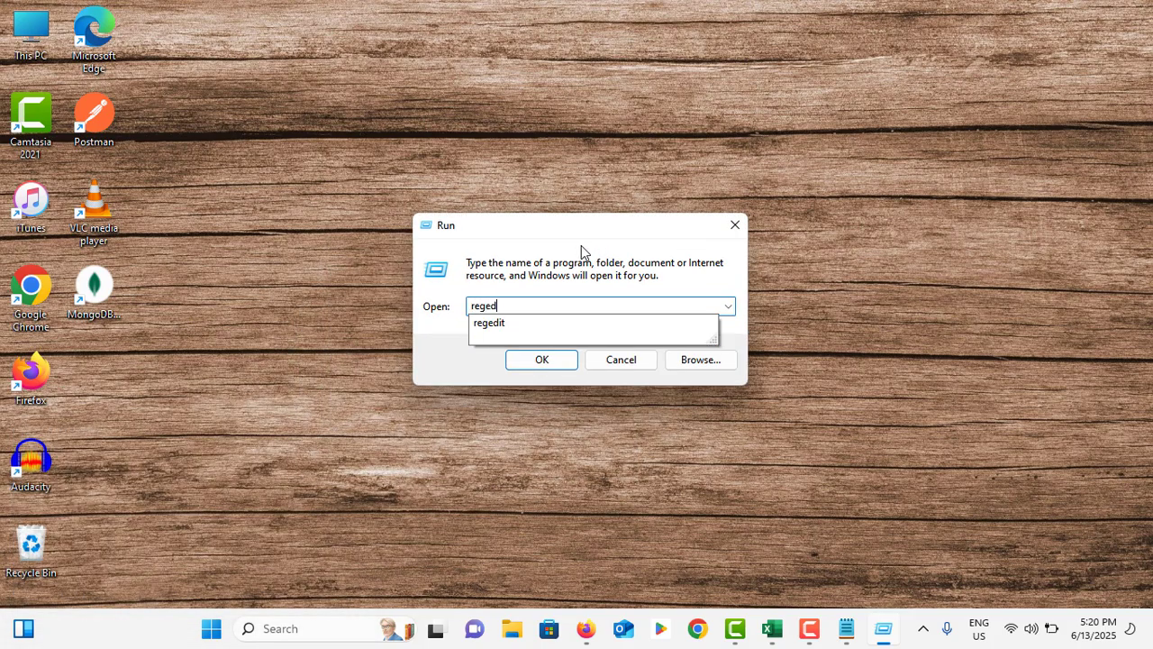
text(it)
key(Return)
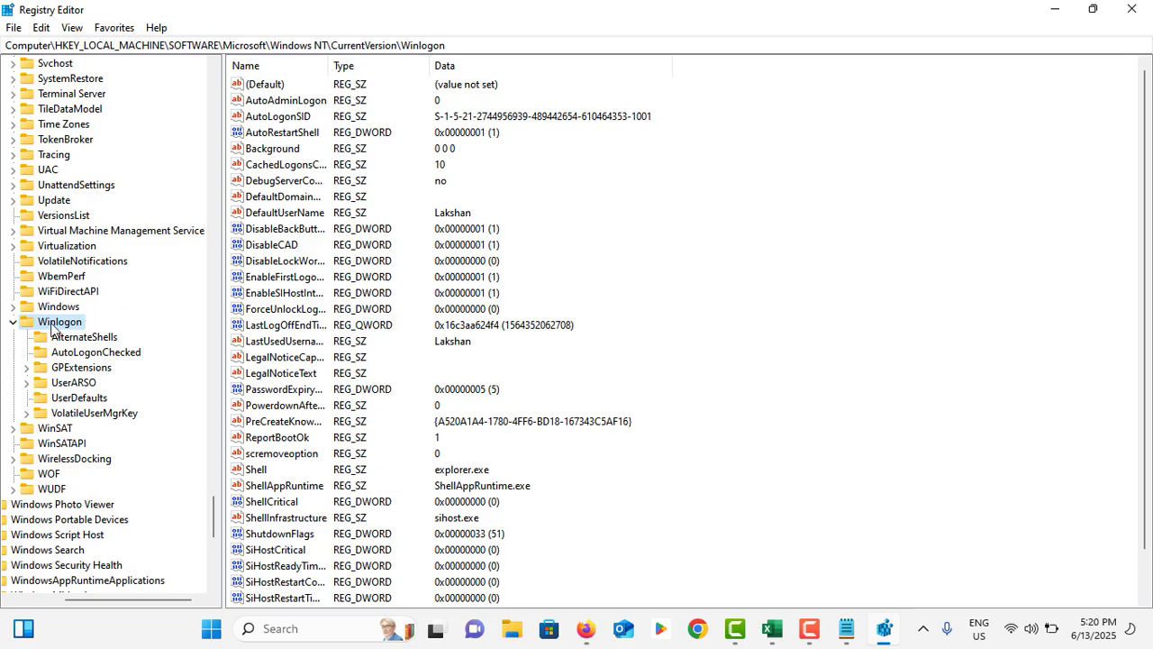
- Collapse the Winlogon key and the SOFTWARE key under HKEY_LOCAL_MACHINE in the registry tree
click(12, 322)
scroll(14, 261, up, 6)
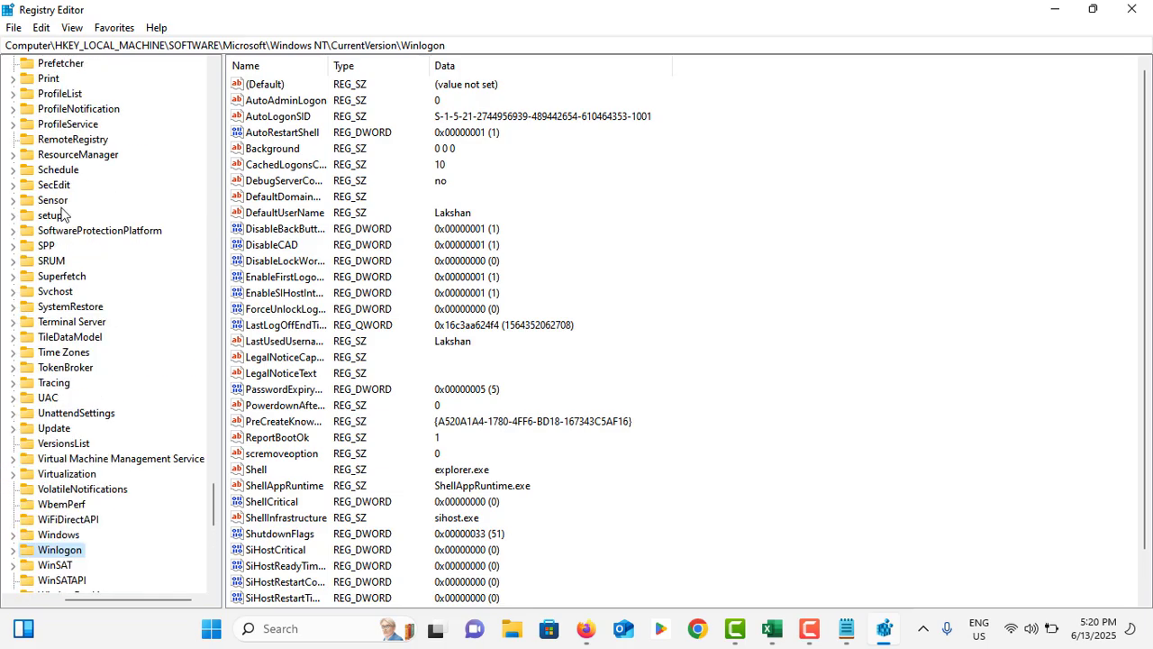
drag(221, 497, 3, 227)
scroll(54, 257, up, 4)
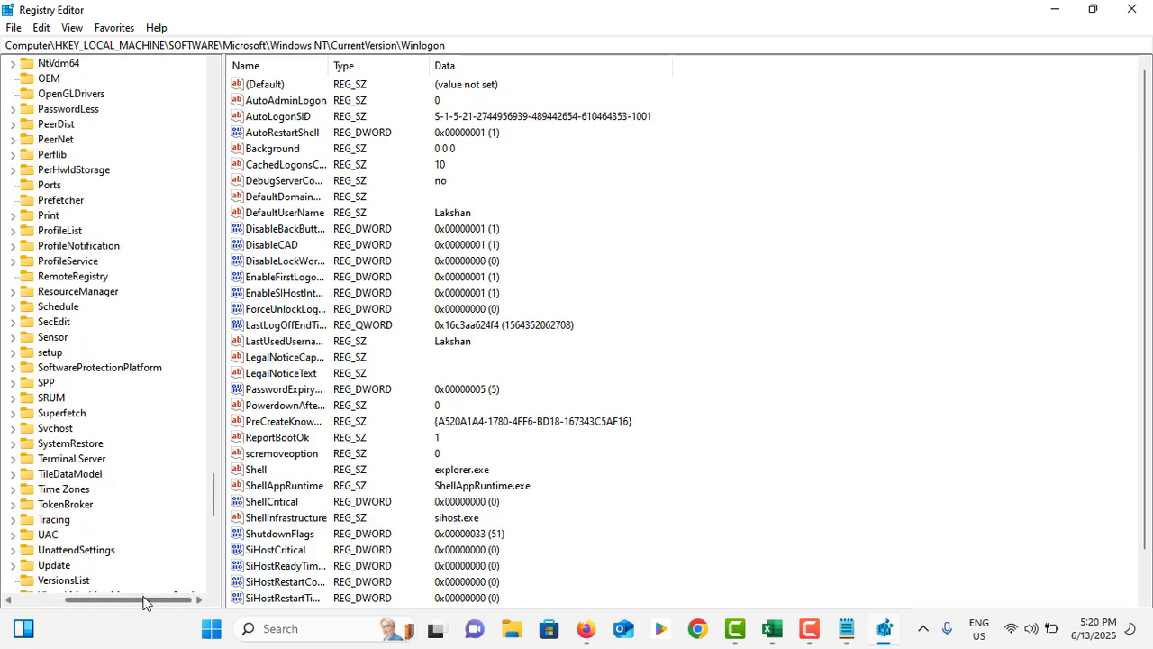
drag(143, 599, 36, 427)
scroll(121, 194, up, 9)
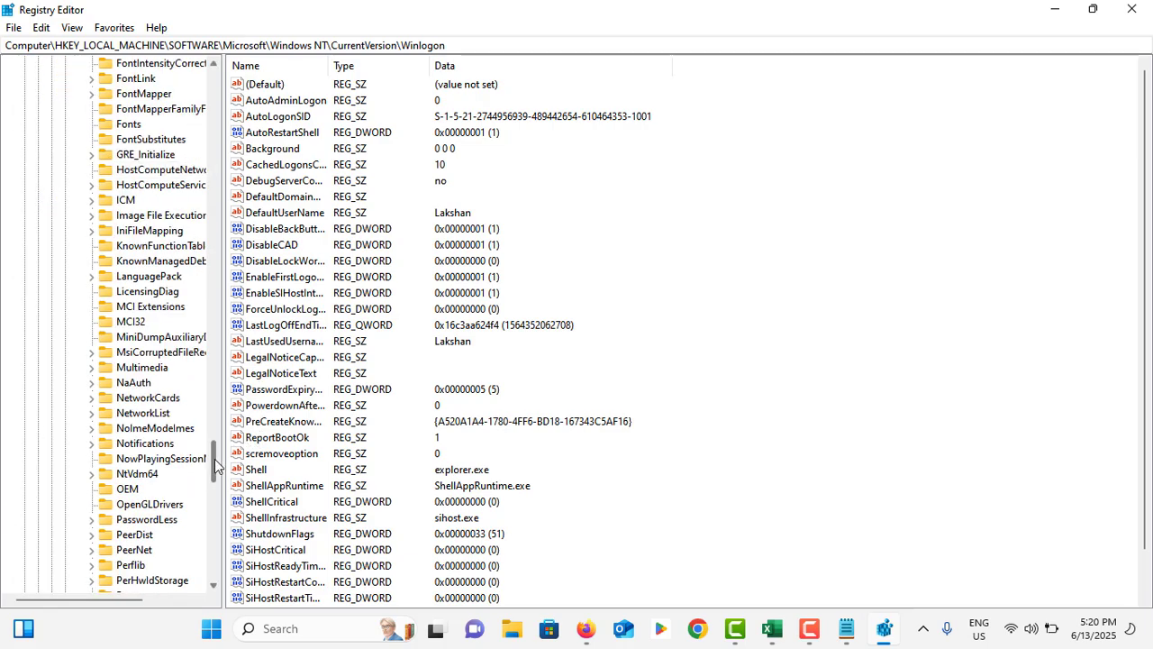
drag(221, 461, 220, 81)
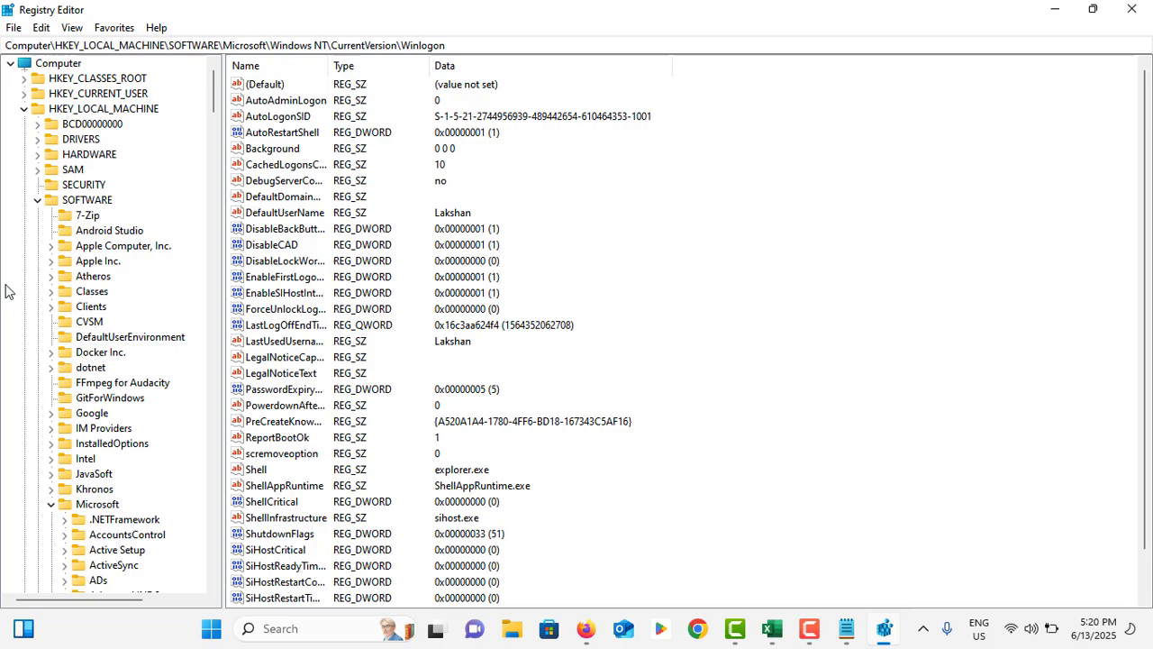
click(36, 199)
- Open the registry key HKEY_LOCAL_MACHINE\SYSTEM\CurrentControlSet\Control\Keyboard Layout and expand it
double_click(37, 108)
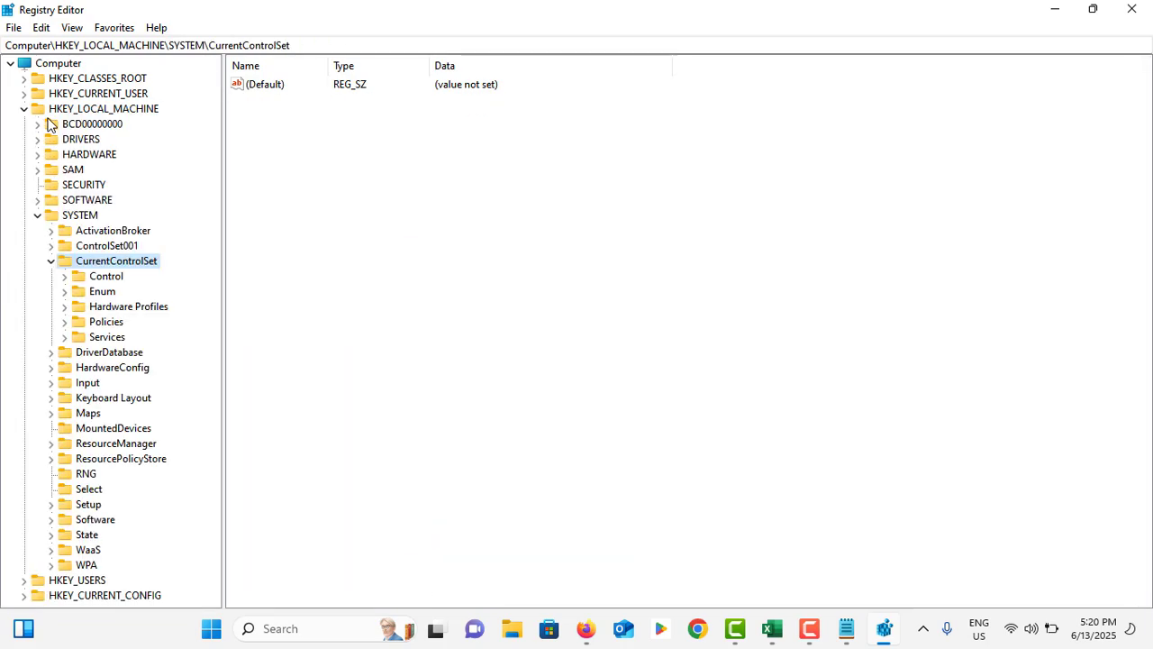
key(Down)
key(Right)
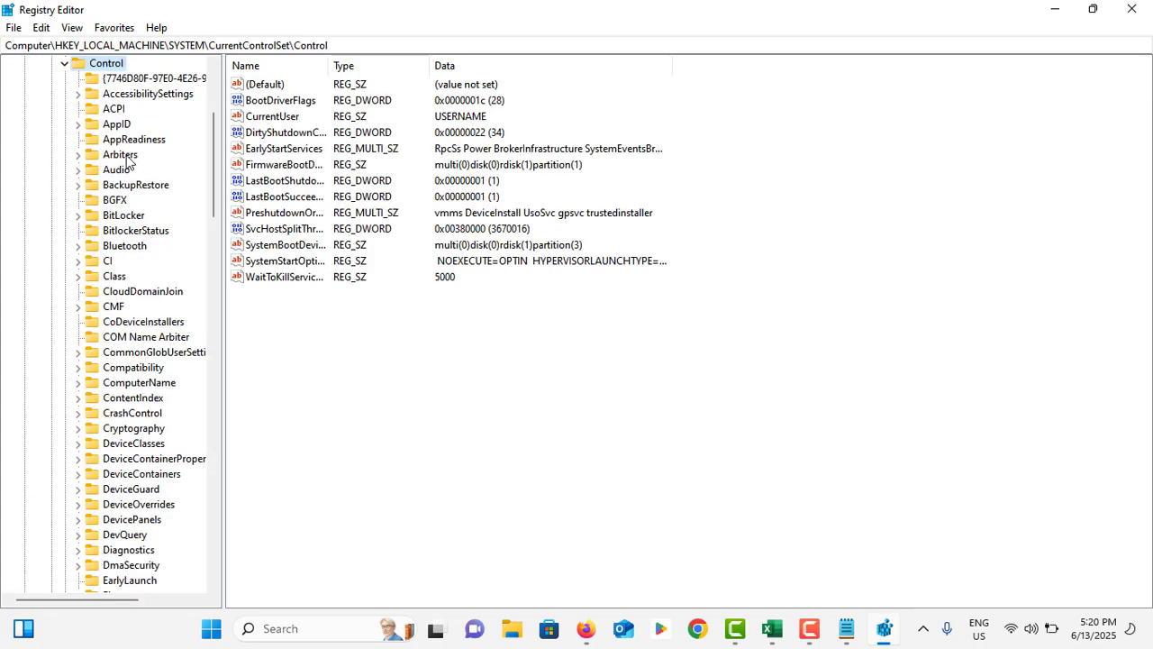
text(key)
key(Right)
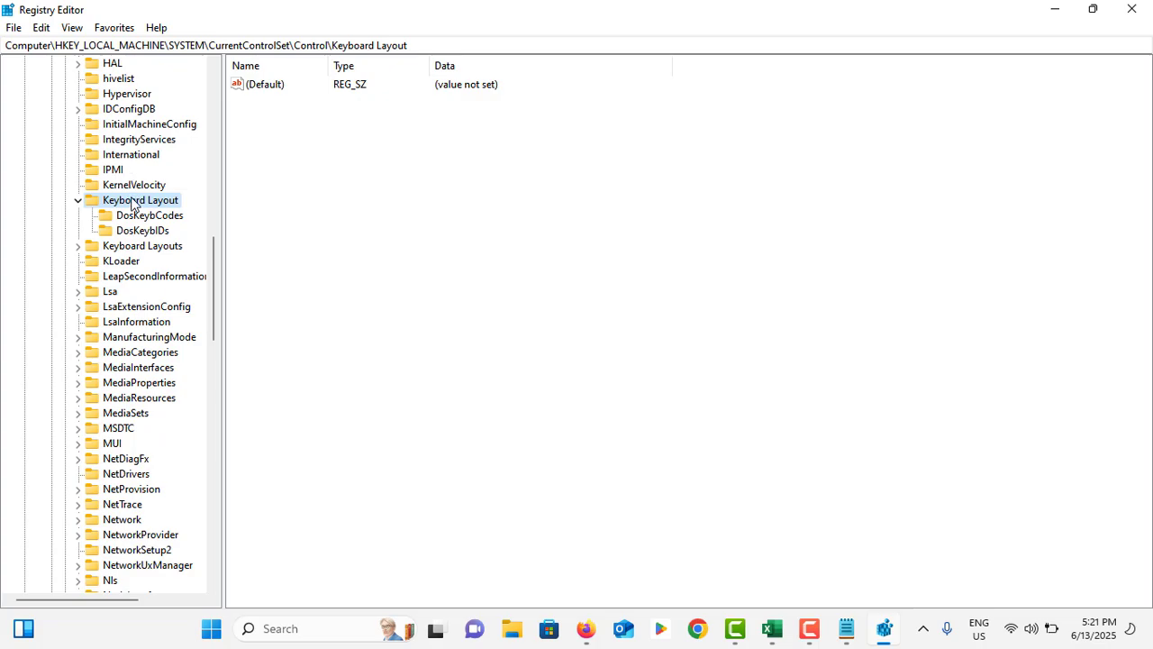
- Examine the Keyboard Layout key and the values in its DosKeybCodes and DosKeybIDs subkeys
double_click(132, 202)
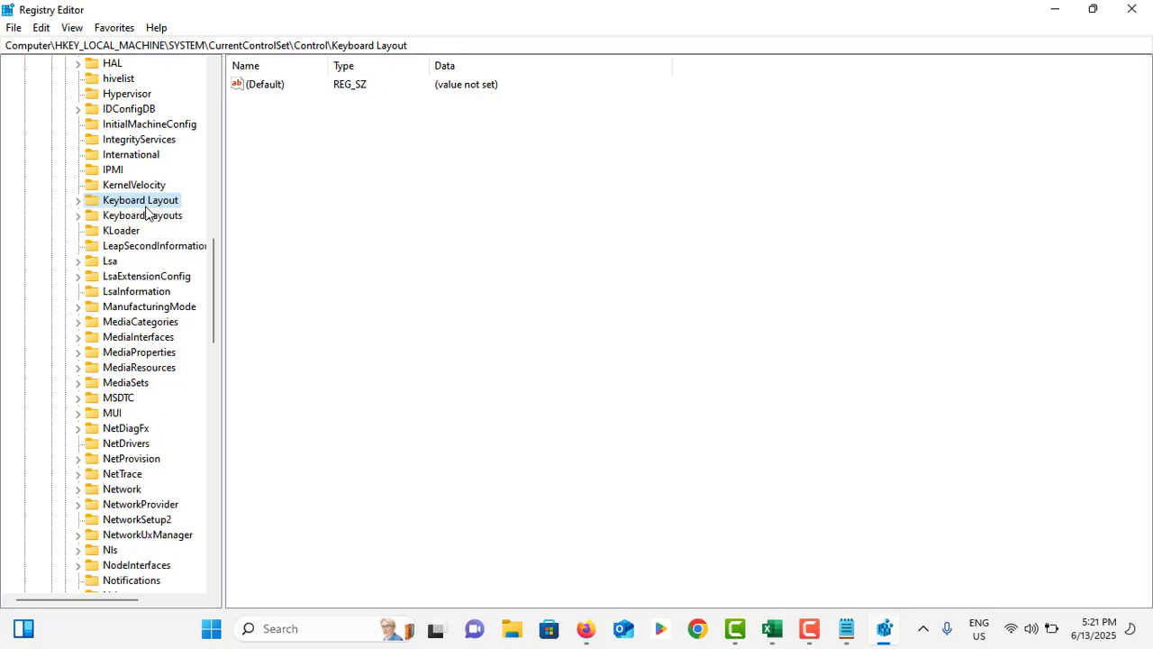
click(148, 212)
click(148, 204)
double_click(146, 205)
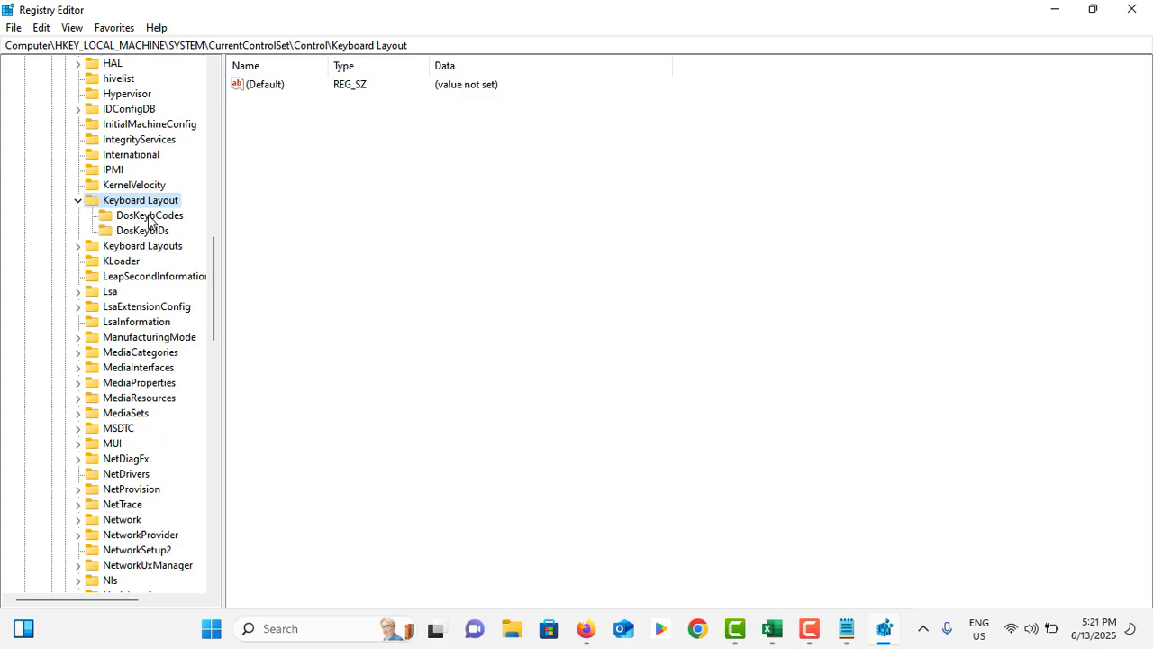
click(155, 216)
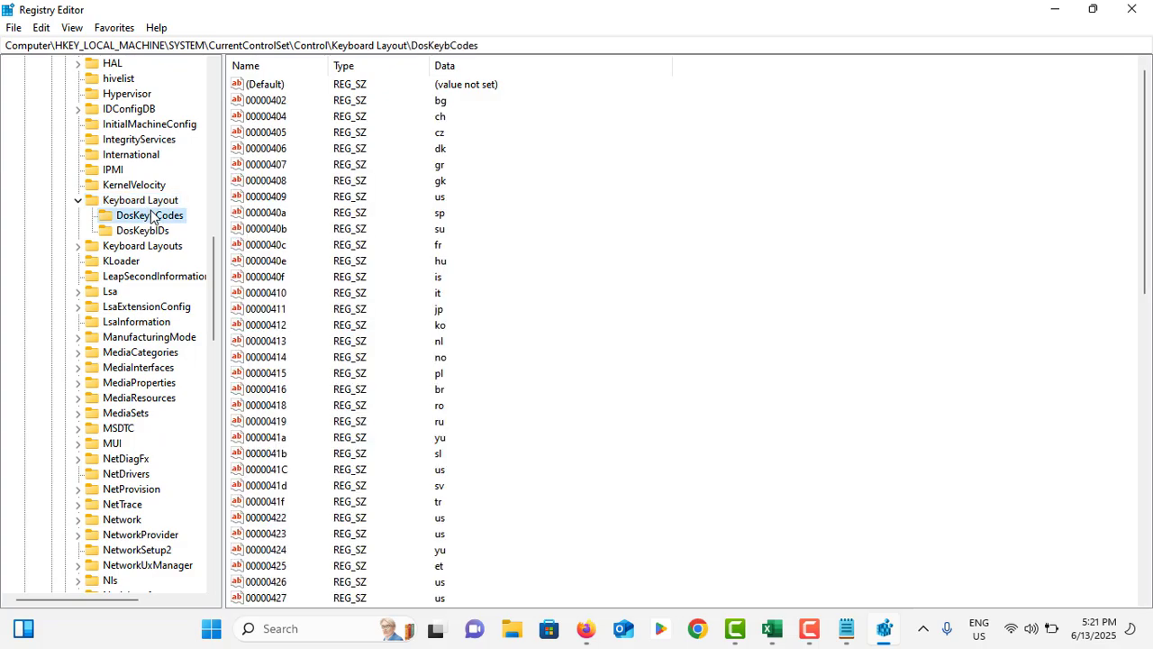
click(143, 230)
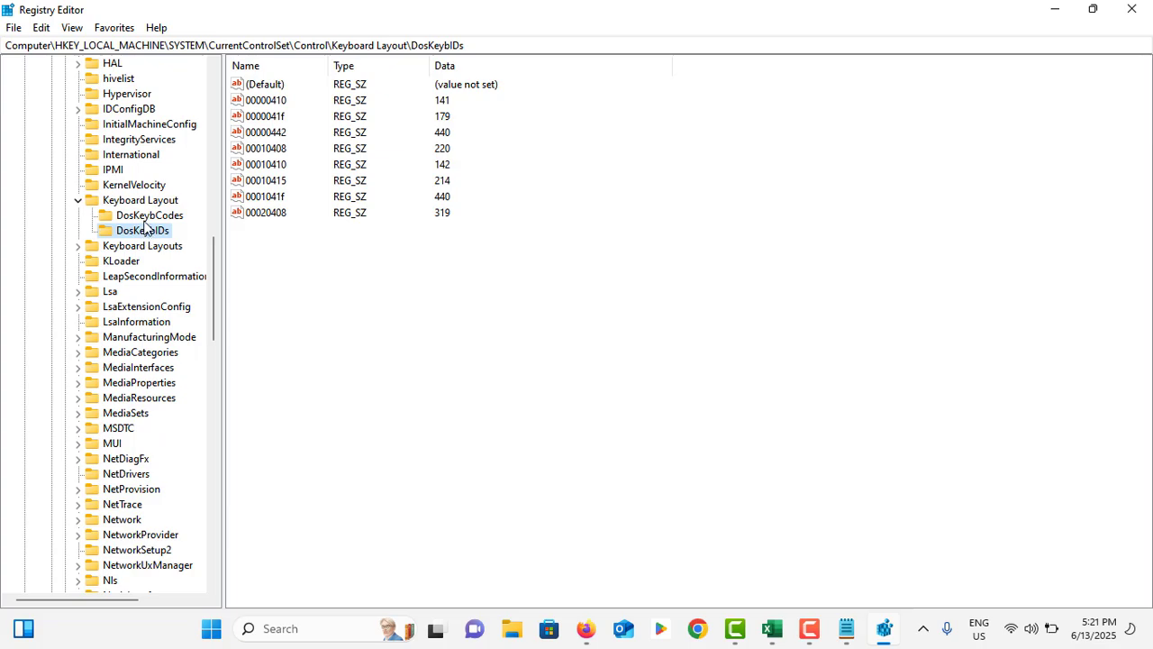
click(144, 216)
click(112, 202)
double_click(112, 206)
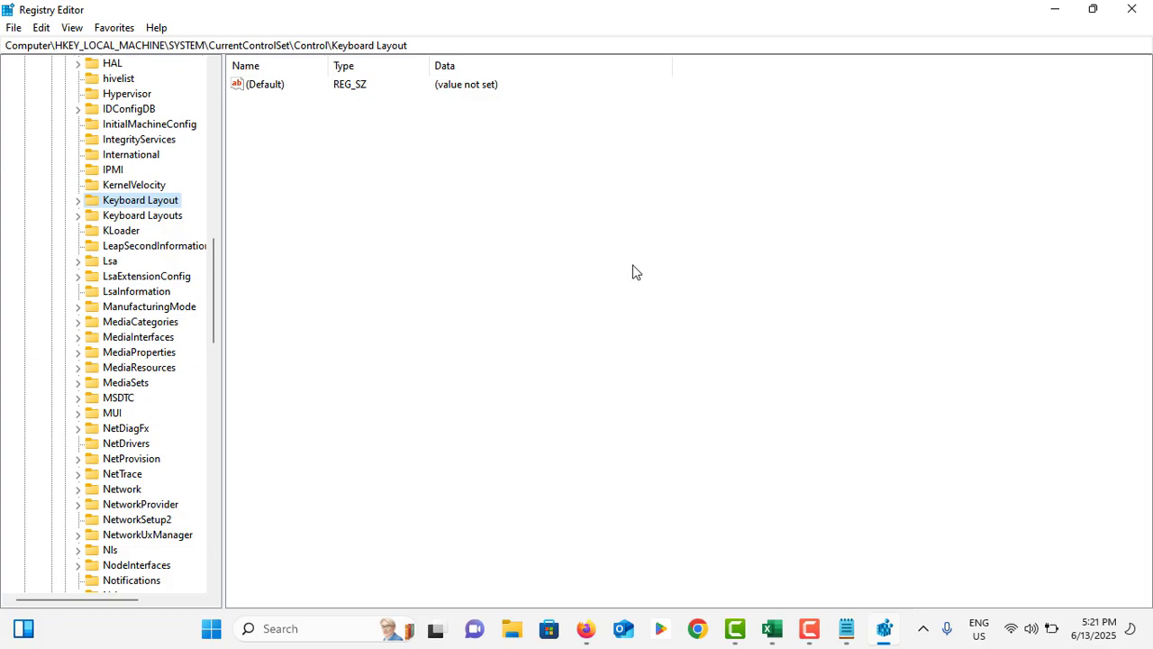
- Switch to Notepad, write "Scancode Map" in a new tab, and minimise Notepad to return to Registry Editor
click(847, 628)
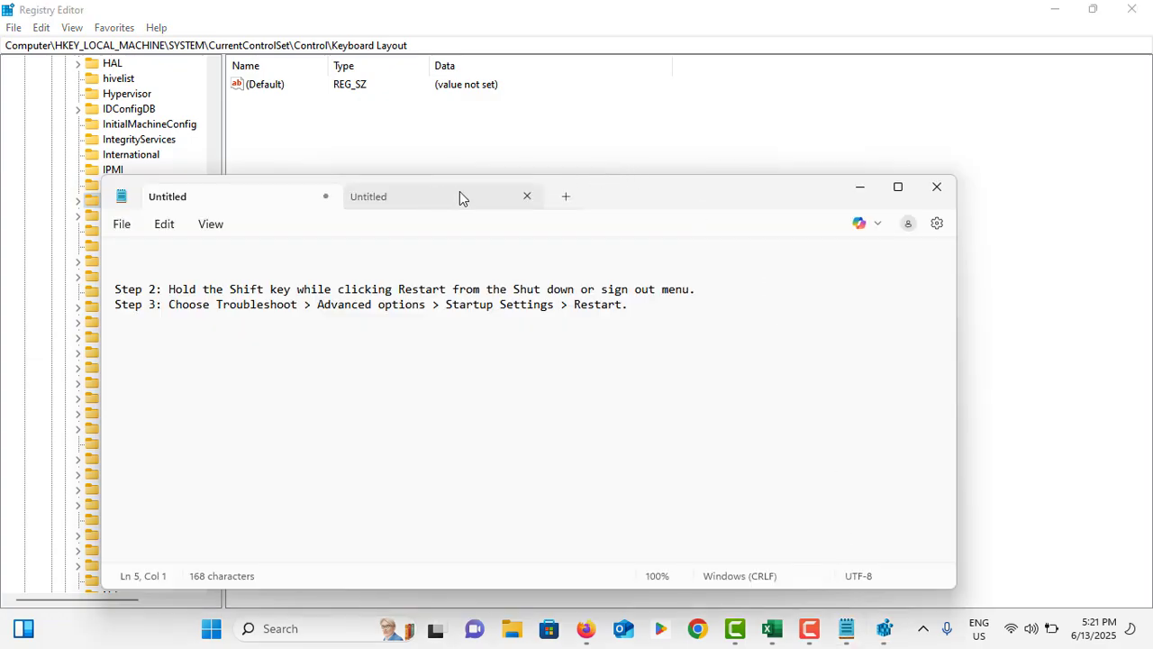
click(566, 196)
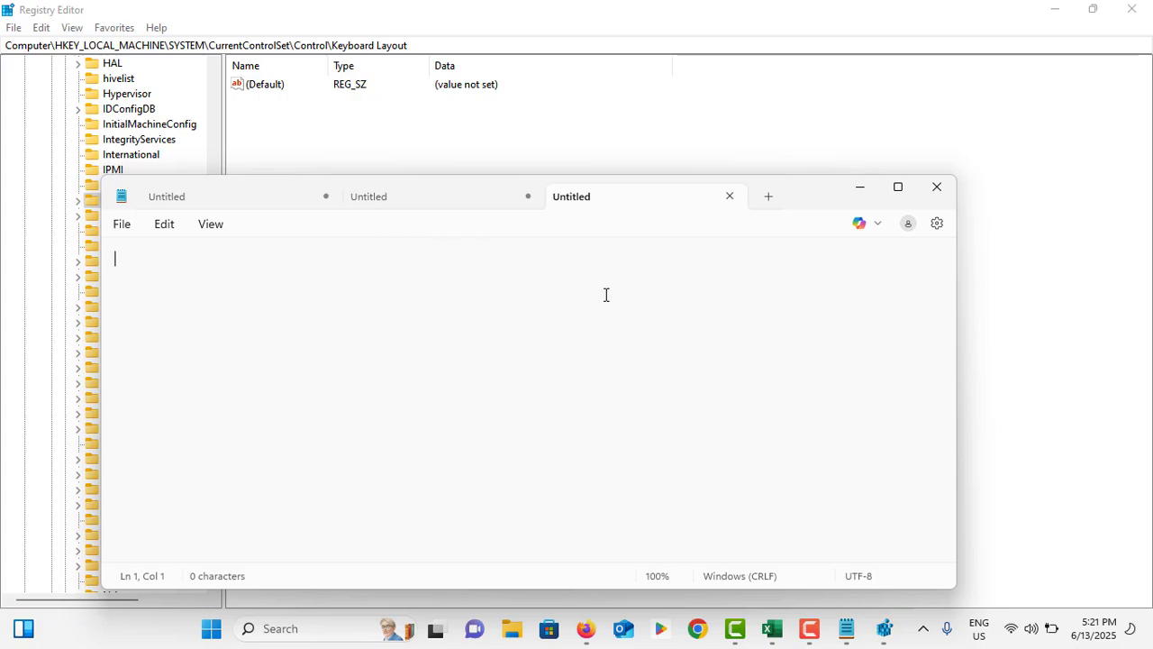
text(s)
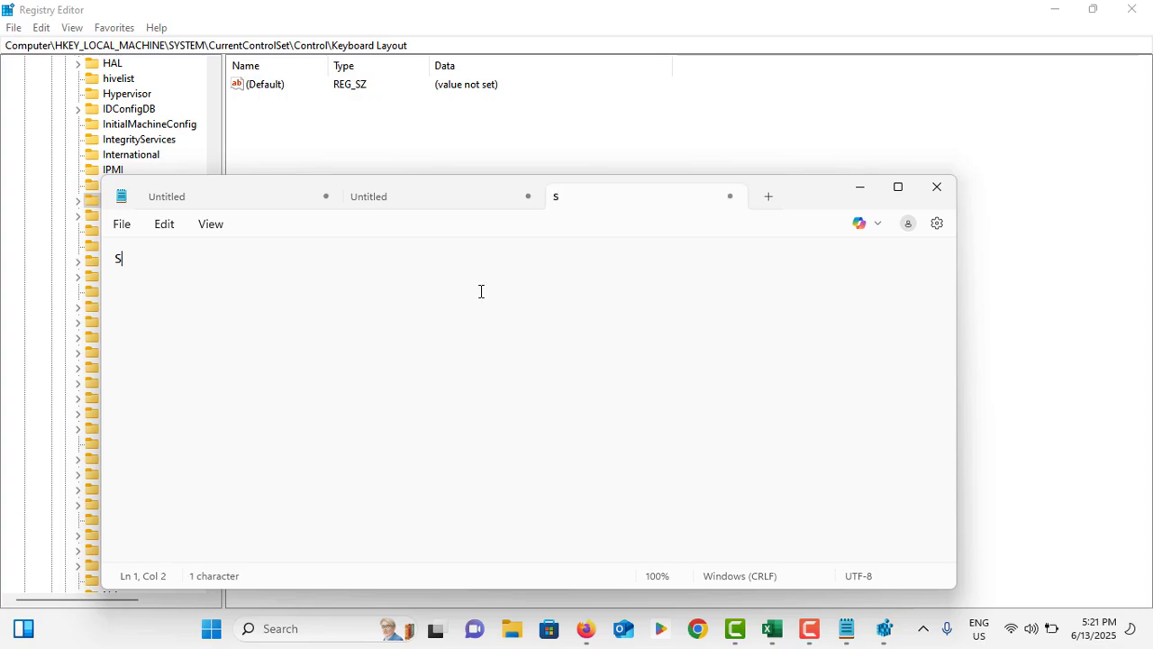
text(cancode)
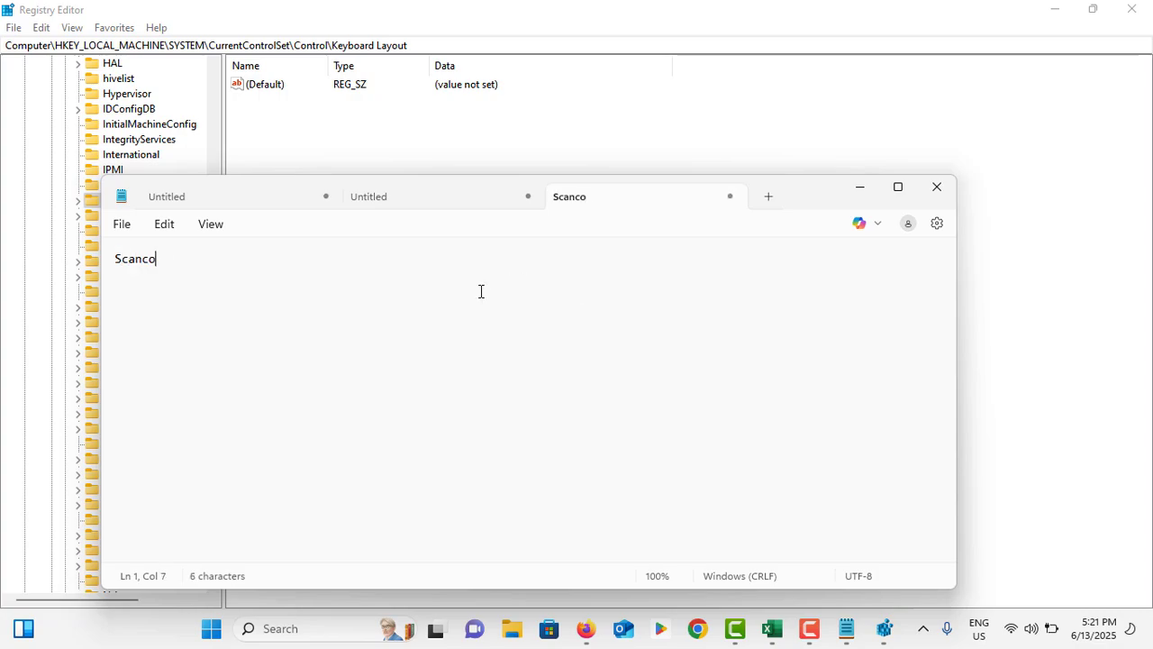
text(p)
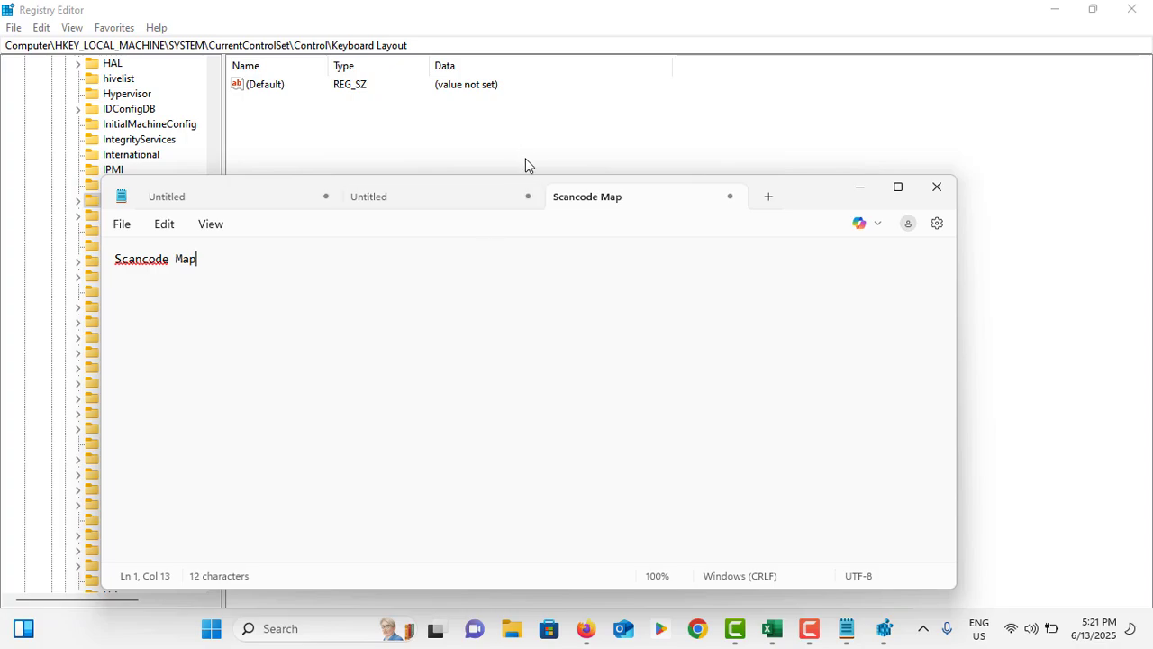
drag(790, 207, 935, 201)
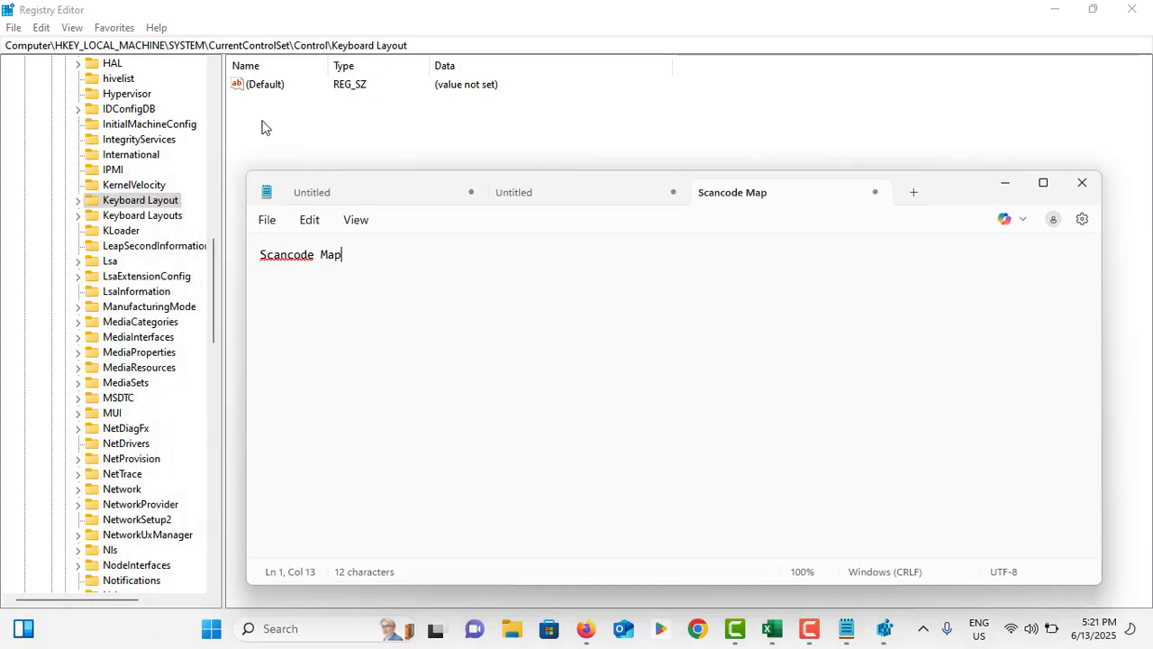
double_click(286, 254)
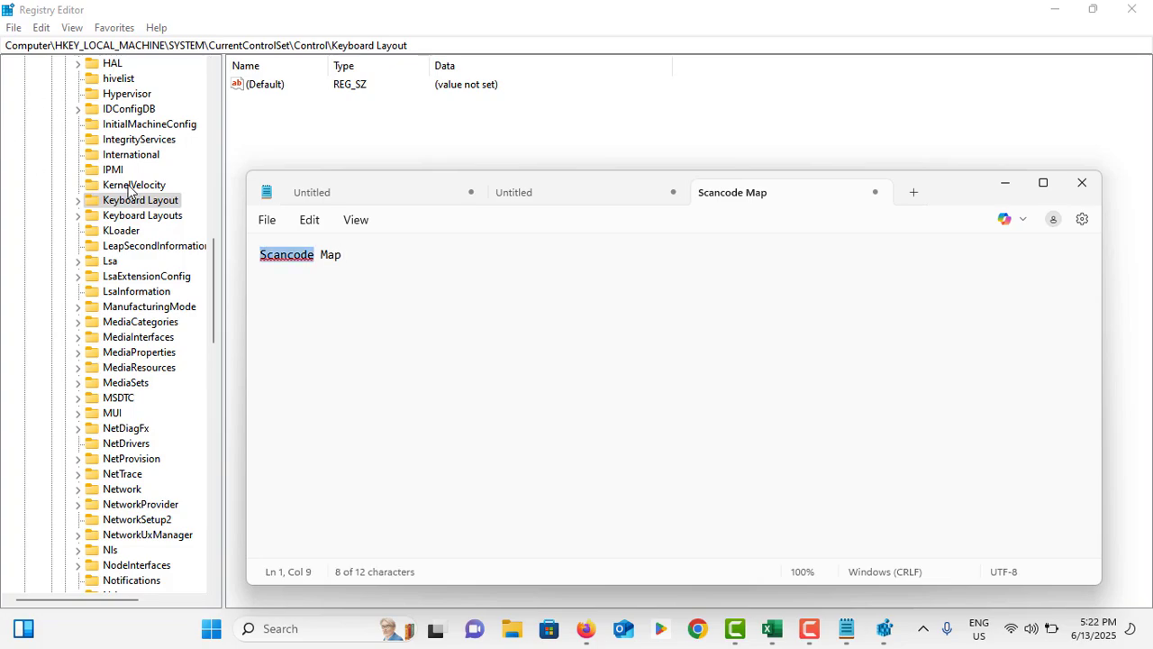
click(1004, 183)
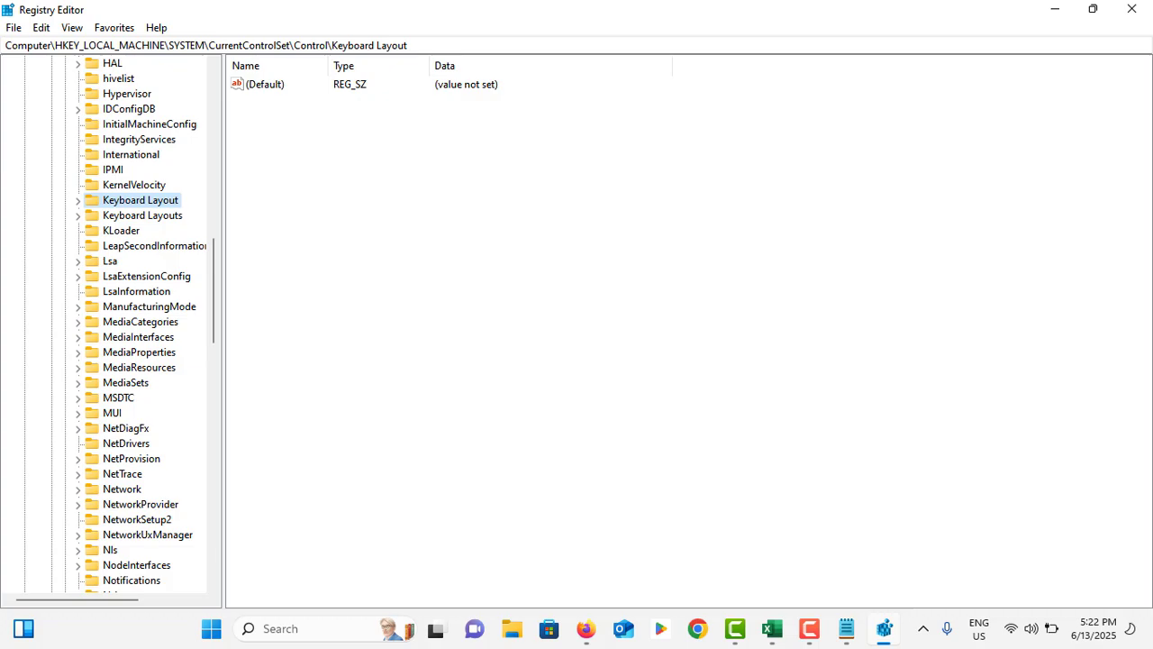
- Close Registry Editor
key(alt+Tab)
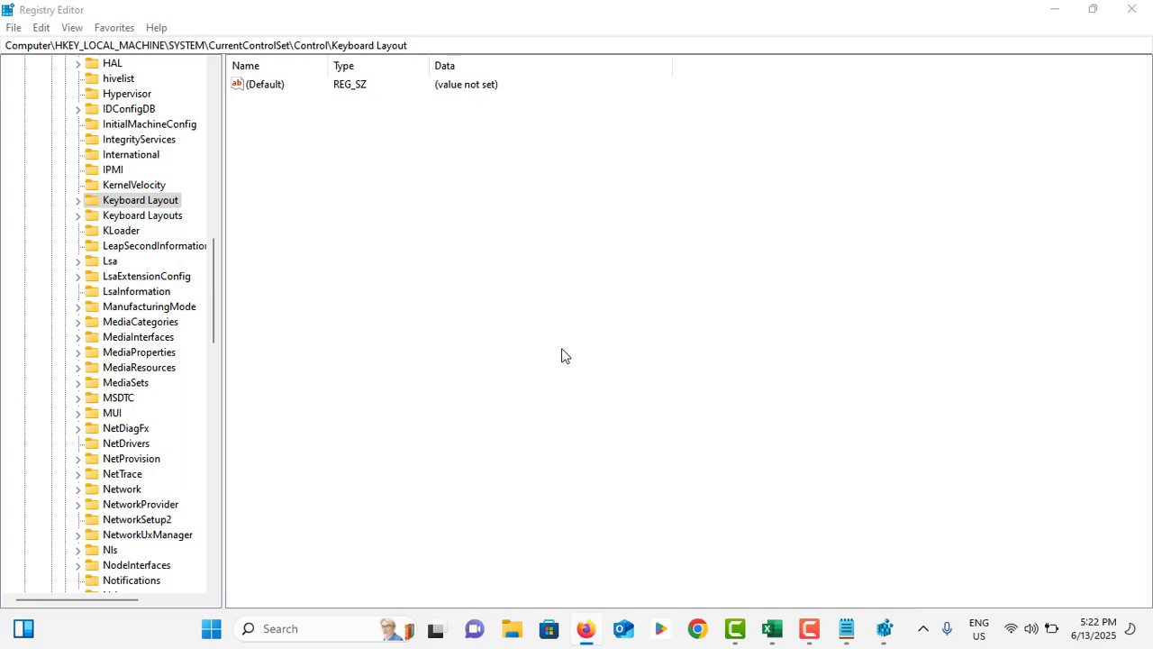
key(alt+F4)
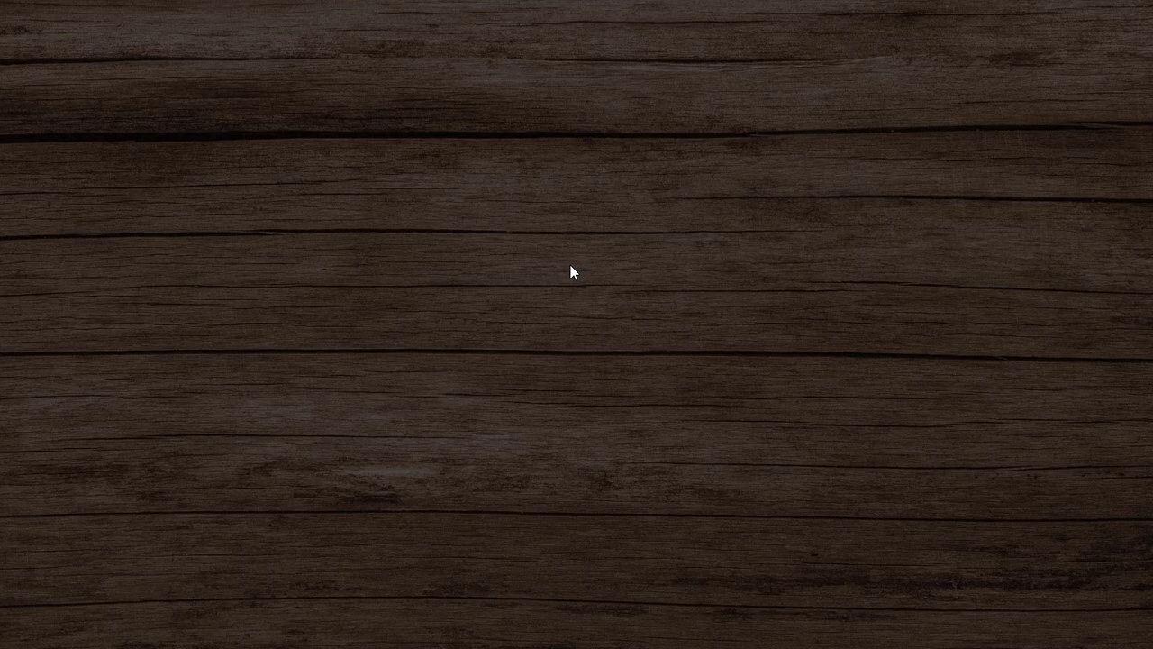
- In an administrator PowerShell, enter the Get-AppXPackage -AllUsers command with Add-AppxPackage -DisableDevelopmentMode -Register for each package's AppXManifest.xml, and close PowerShell
click(498, 449)
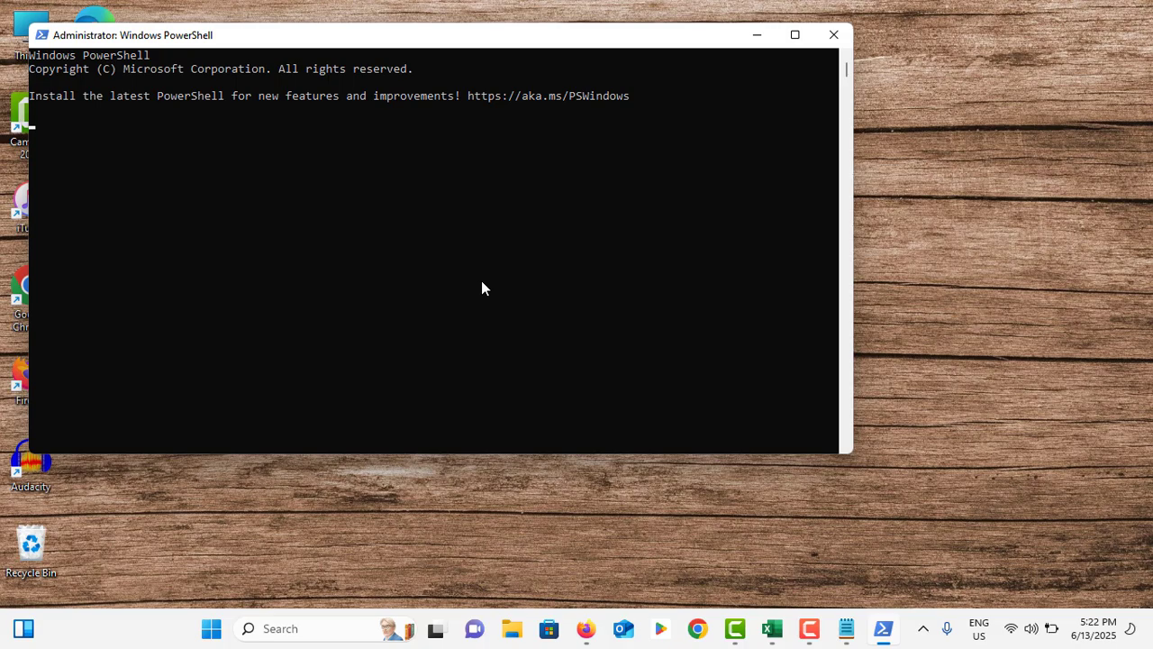
text(Get-AppXPackage -AllUsers | Foreach {Add-AppxPackage -DisableDevelopmentMode -Register "$($_.InstallLocation)\AppXManifest.xml"})
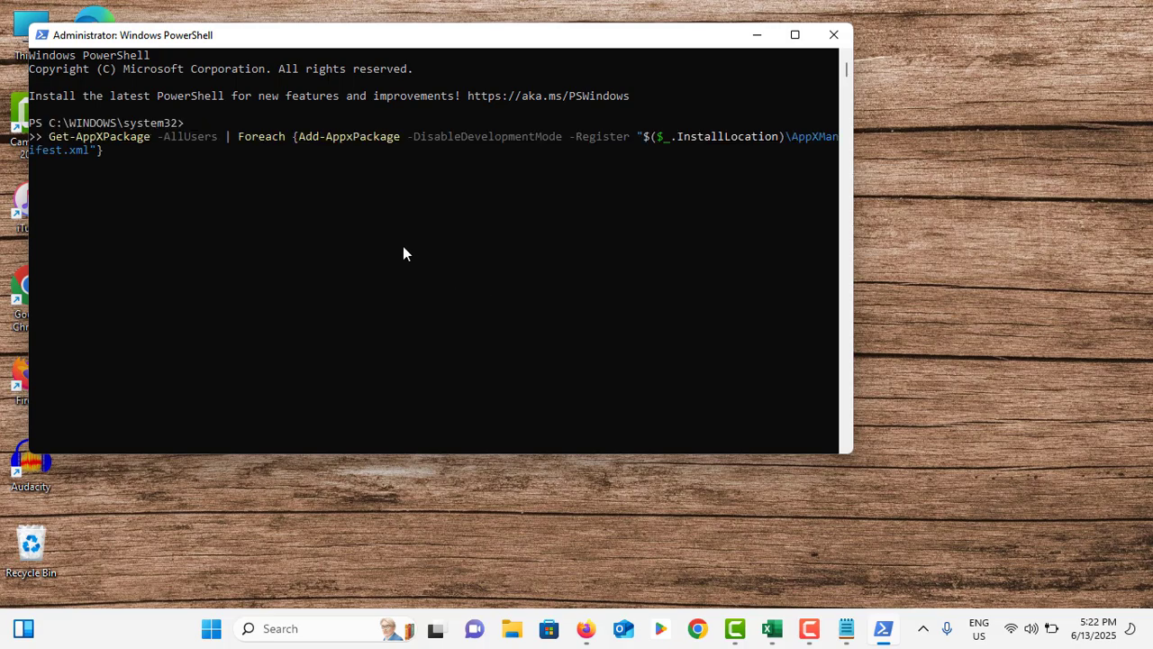
key(super+Up)
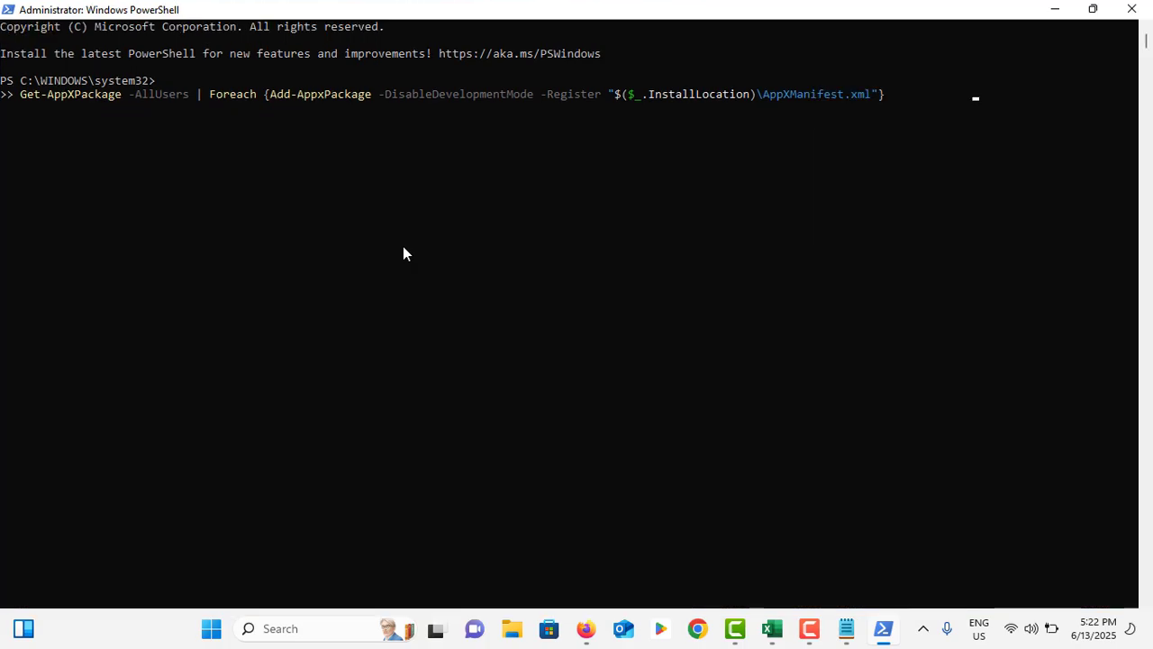
click(1131, 9)
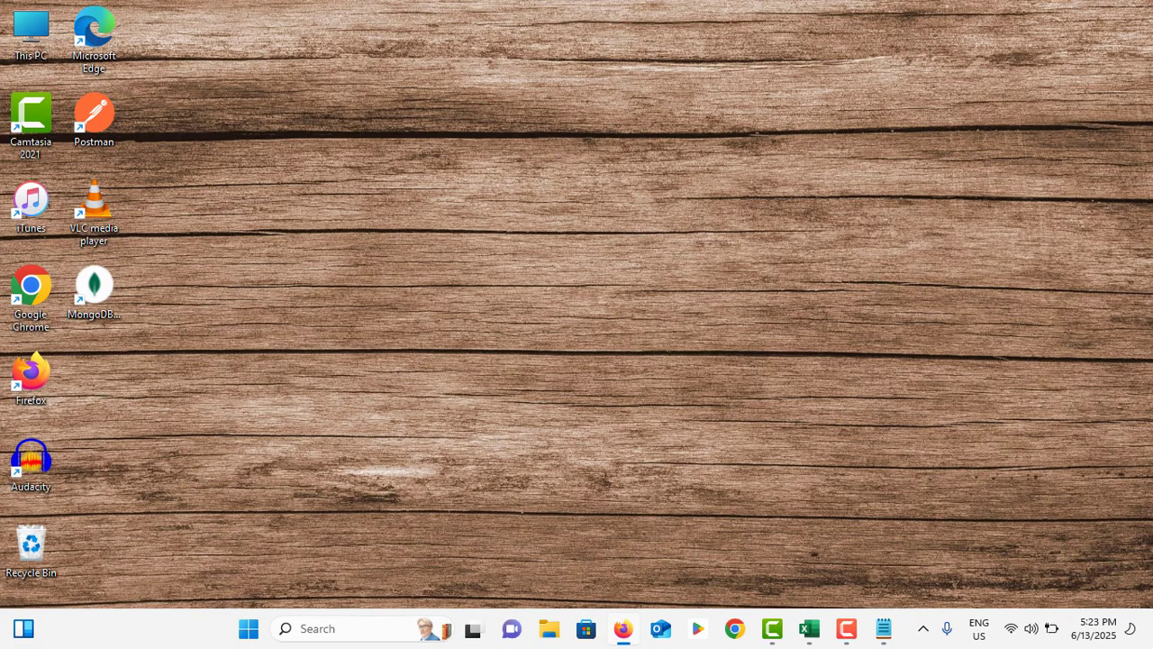
- Close the Microsoft Store window and open the Windows Update page in Settings
key(super+i)
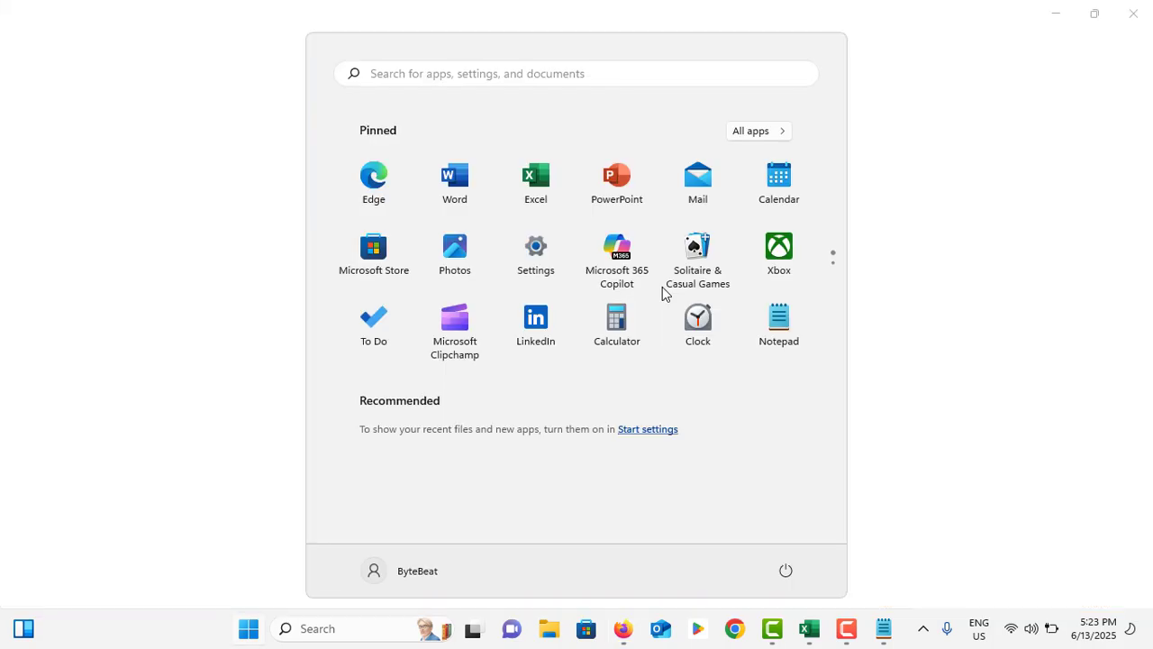
click(386, 287)
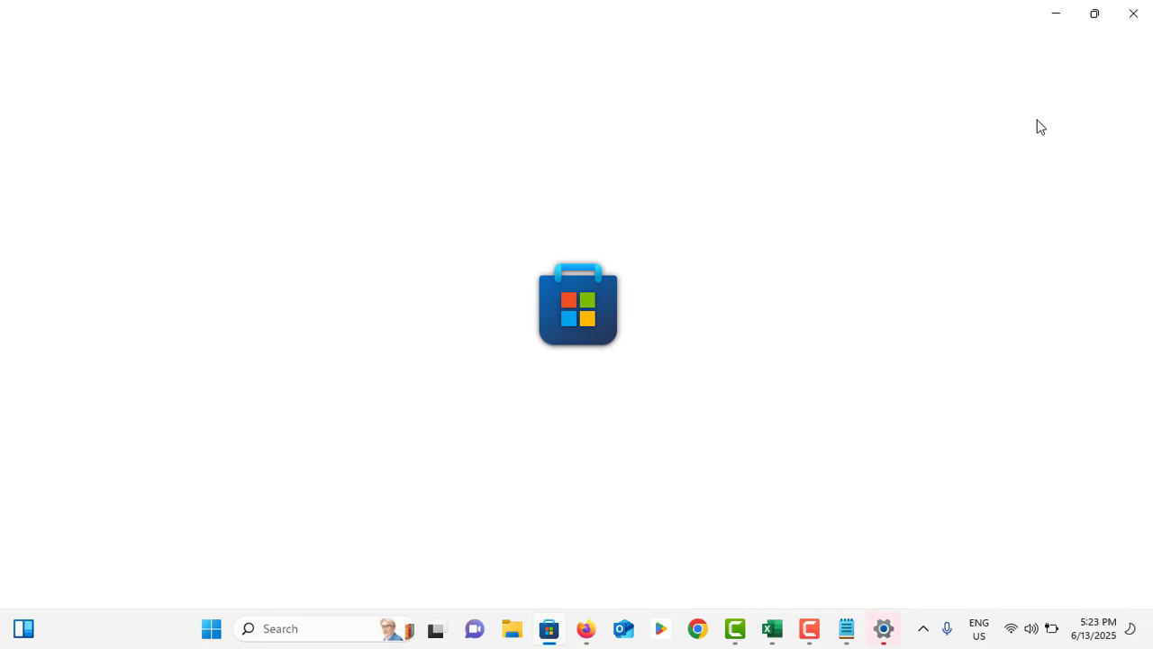
click(1130, 14)
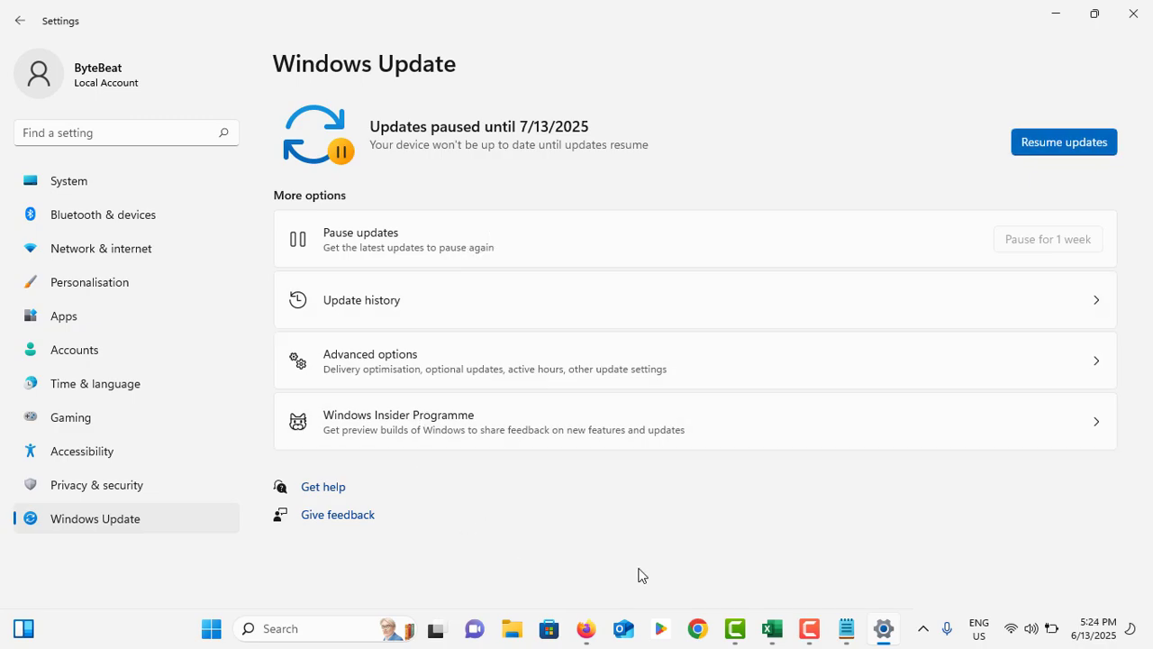
click(804, 631)
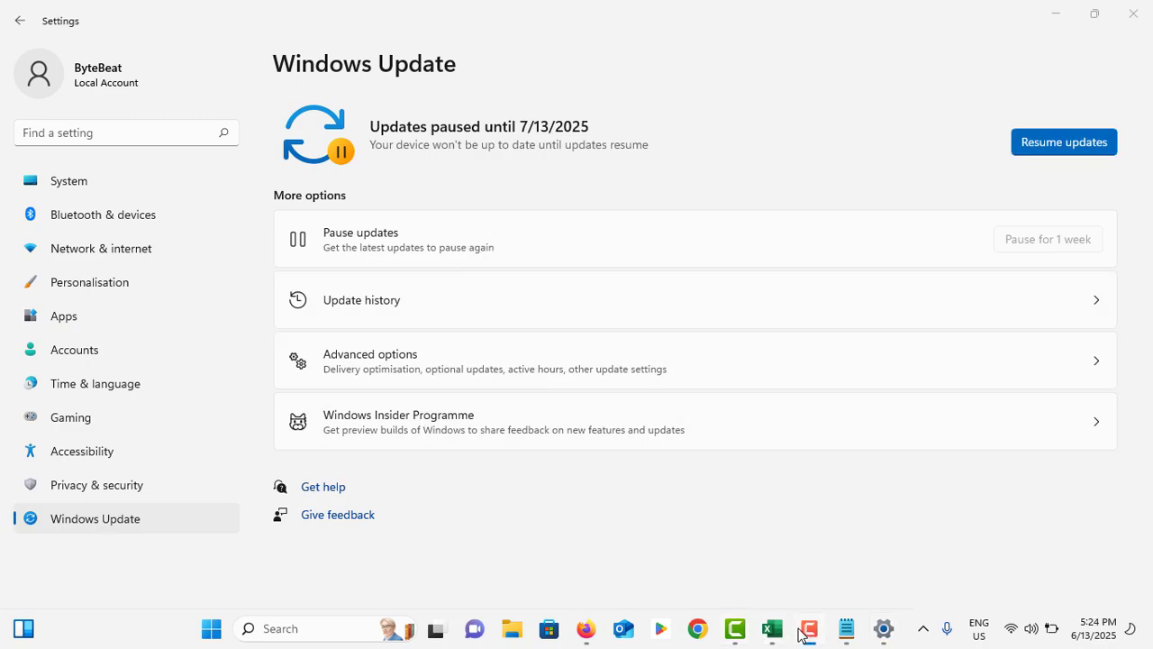